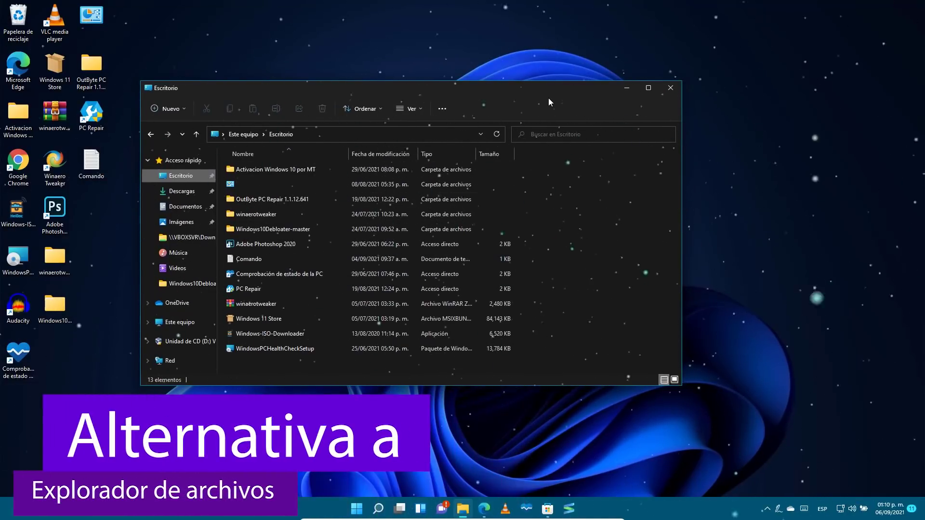
Step: Look over the Escritorio and Este equipo locations in the File Explorer window and close it
{"action": "left_click_drag", "start_coordinate": [238, 83], "coordinate": [213, 52]}
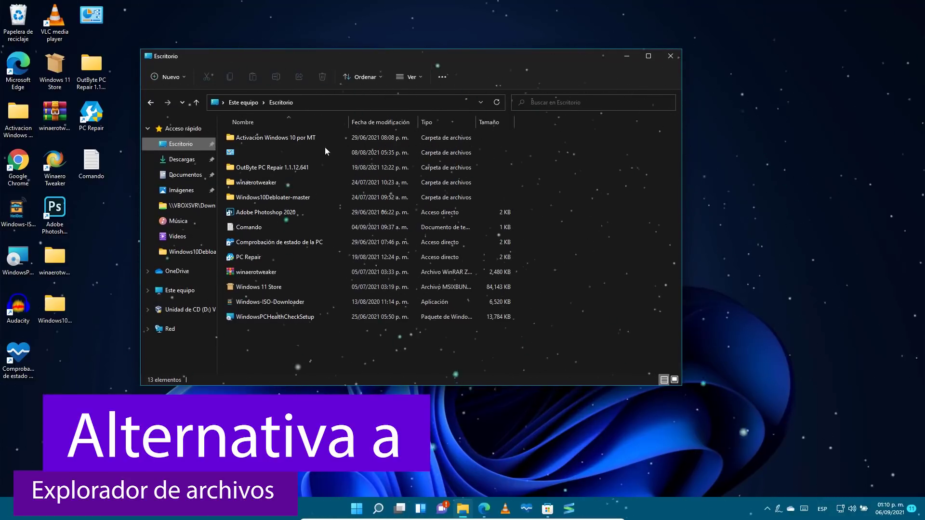
{"action": "left_click", "coordinate": [264, 140]}
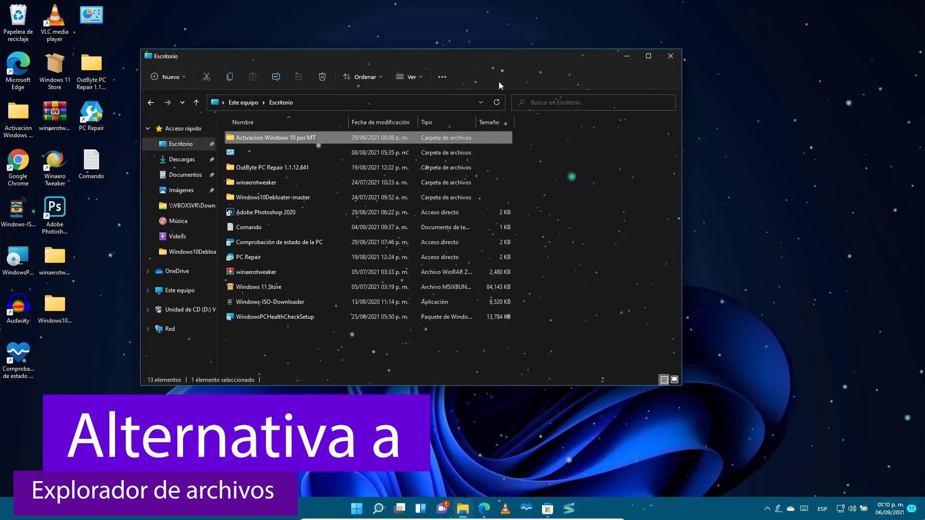
{"action": "left_click", "coordinate": [179, 290]}
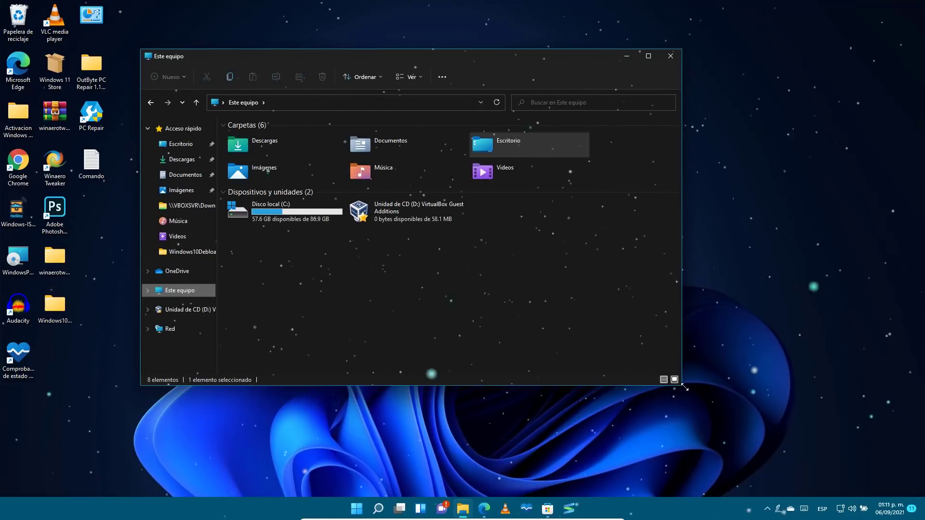
{"action": "left_click_drag", "start_coordinate": [685, 388], "coordinate": [680, 459]}
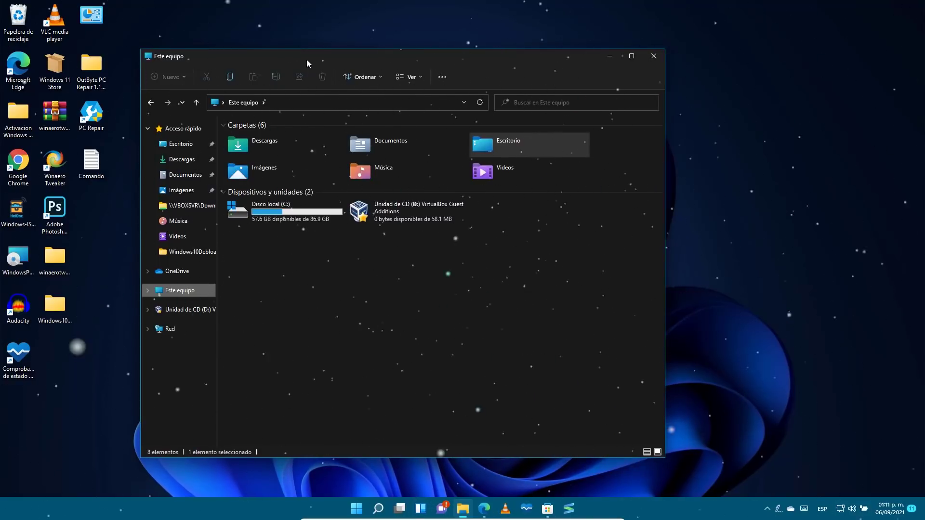
{"action": "left_click_drag", "start_coordinate": [307, 60], "coordinate": [262, 66]}
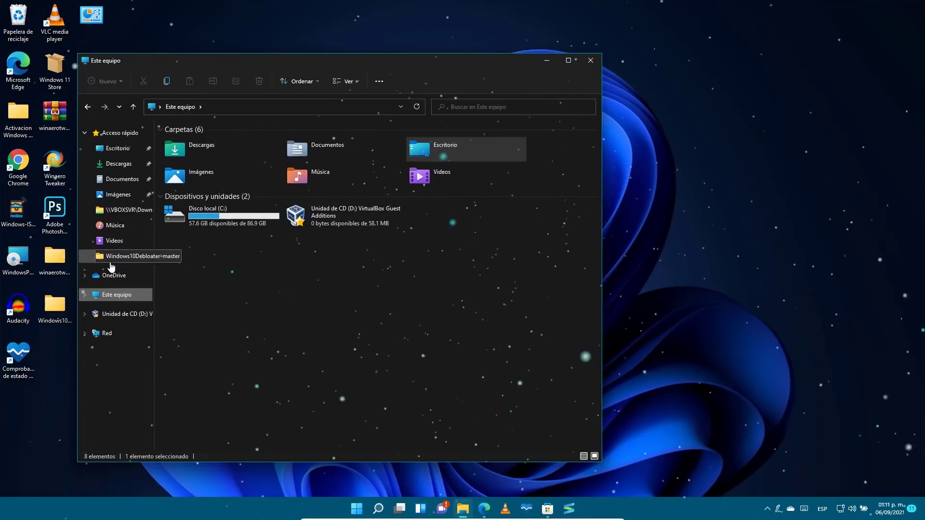
{"action": "left_click", "coordinate": [596, 63]}
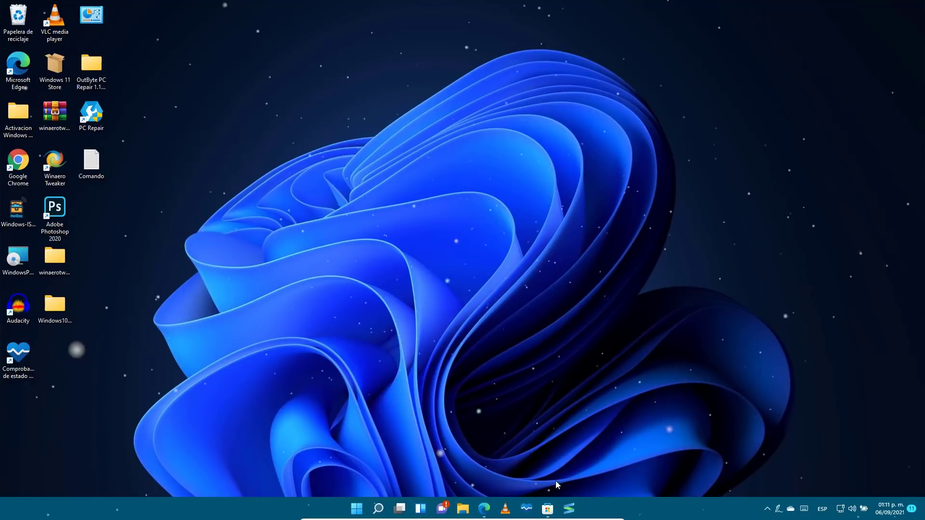
Step: Switch to the Microsoft Store to view the "shrestas file" search results and minimize the store
{"action": "left_click", "coordinate": [551, 512]}
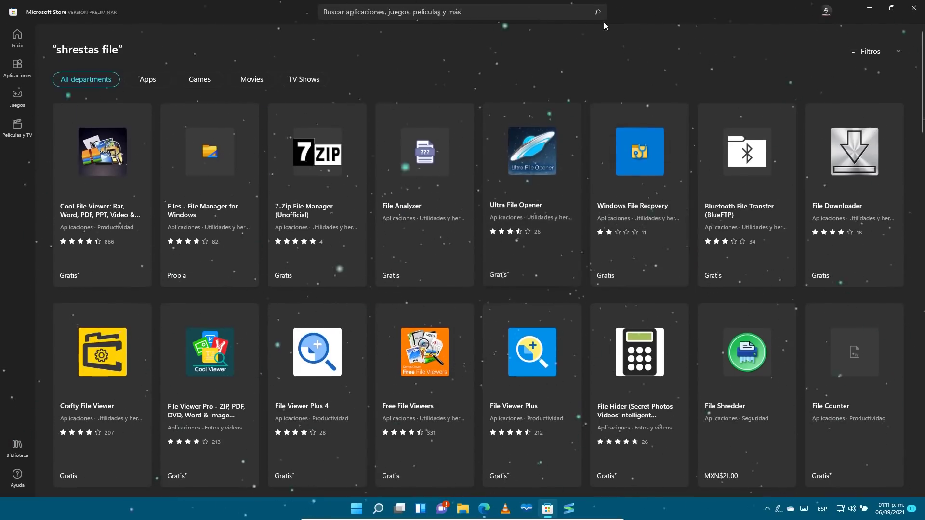
{"action": "left_click", "coordinate": [870, 8]}
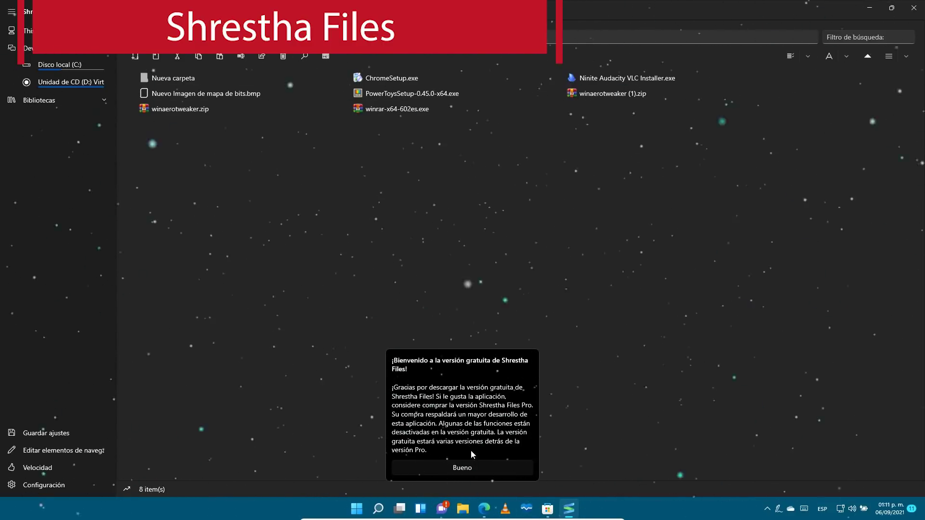
Step: Dismiss the free-version welcome message in Shrestha Files and restore its window to a smaller size on the desktop
{"action": "left_click", "coordinate": [472, 468]}
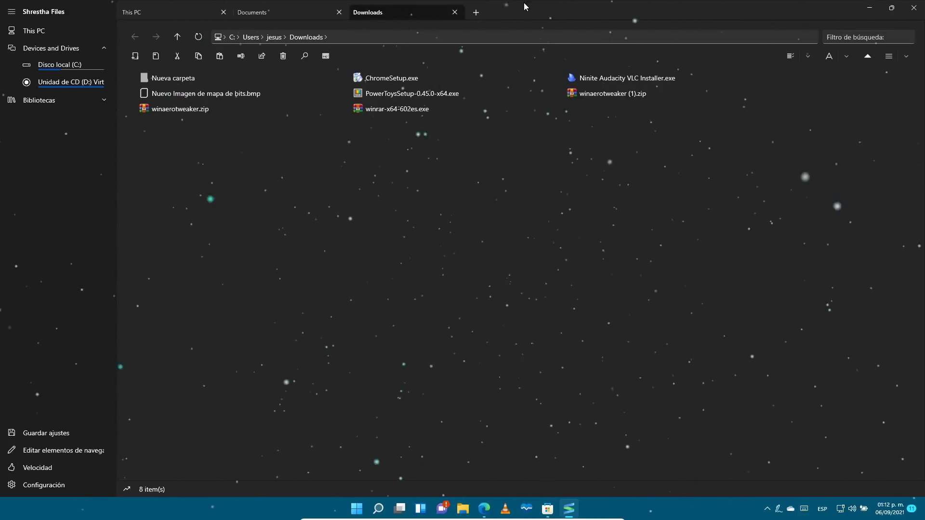
{"action": "double_click", "coordinate": [585, 26]}
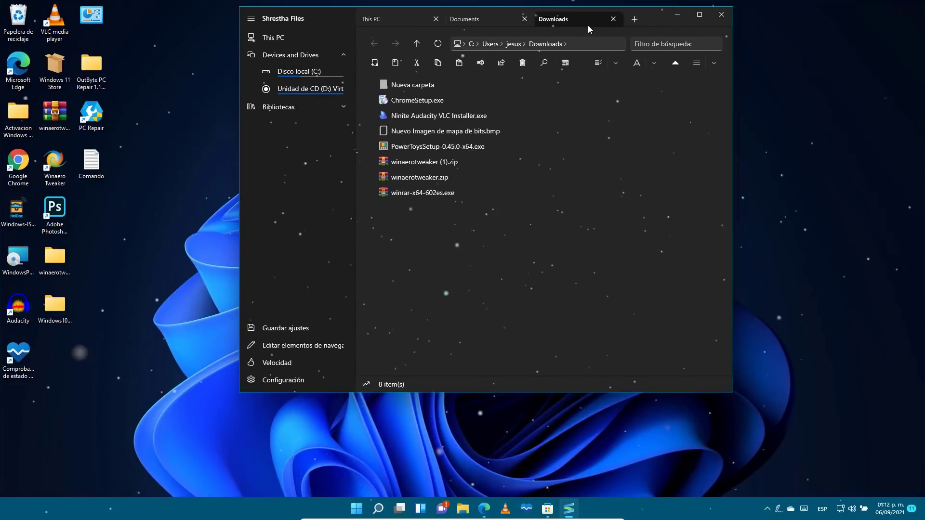
{"action": "left_click_drag", "start_coordinate": [587, 29], "coordinate": [458, 58]}
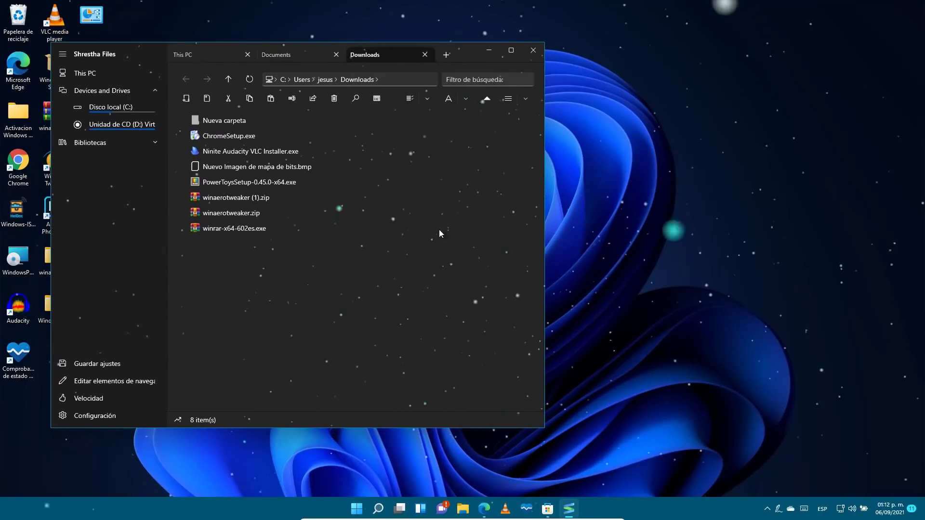
Step: Try the Ligero theme in the Shrestha Files settings and switch back to Oscuro
{"action": "left_click", "coordinate": [97, 415]}
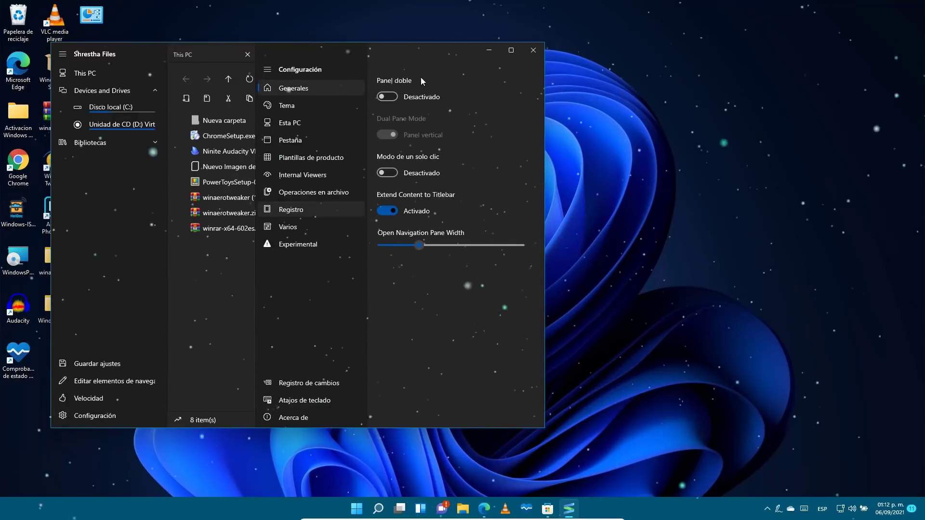
{"action": "left_click", "coordinate": [295, 108]}
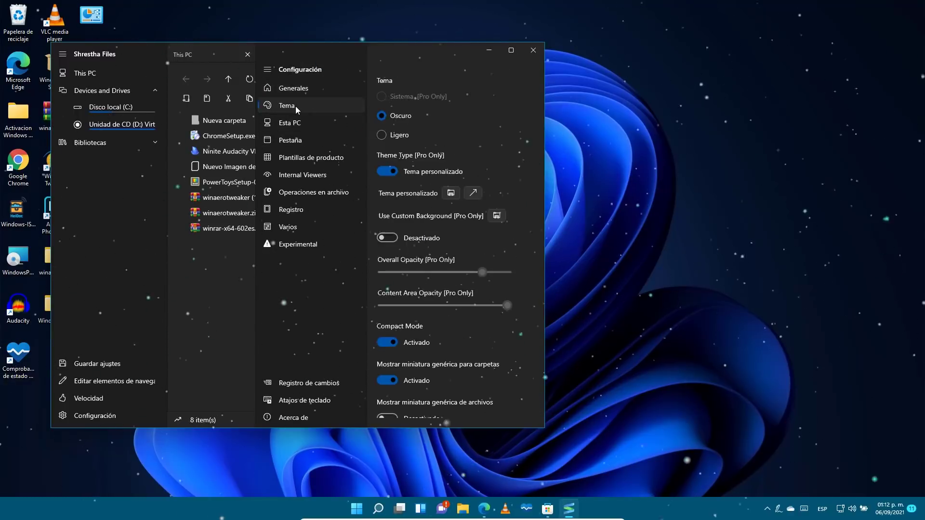
{"action": "left_click", "coordinate": [400, 136]}
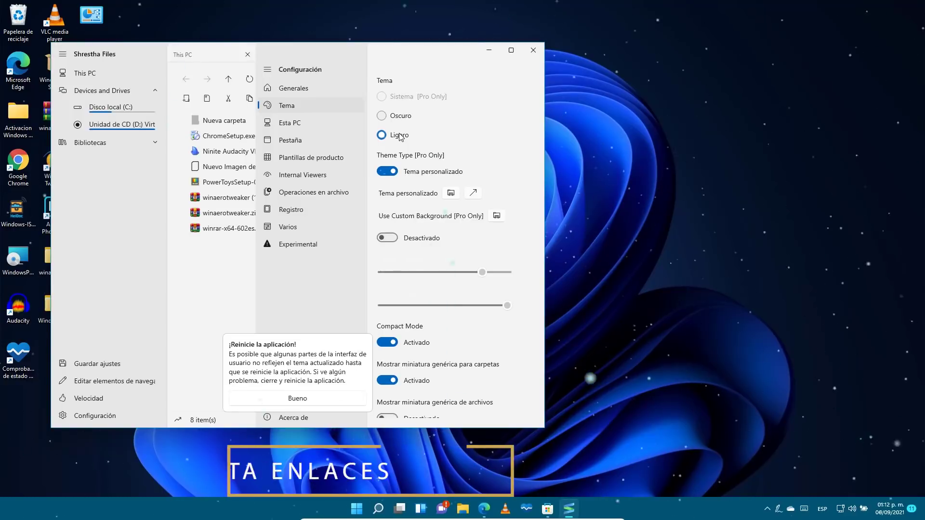
{"action": "left_click", "coordinate": [403, 118]}
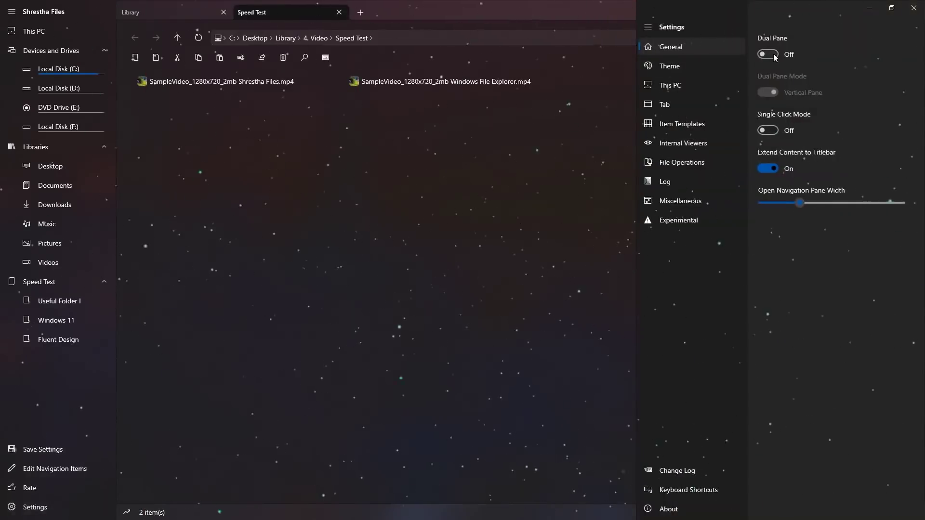
Step: Turn on Dual Pane, open a This PC tab in the second pane and widen that pane
{"action": "left_click", "coordinate": [761, 54]}
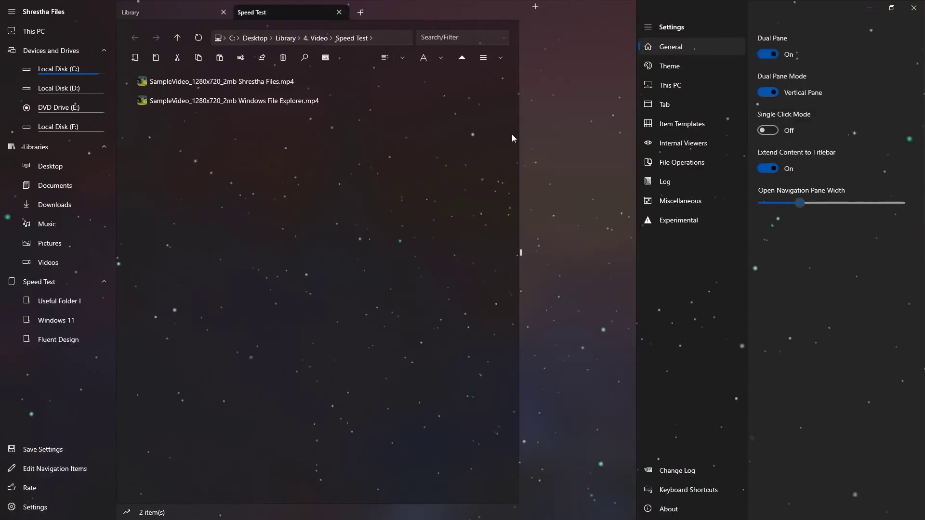
{"action": "left_click", "coordinate": [535, 13]}
{"action": "left_click", "coordinate": [535, 12]}
{"action": "left_click_drag", "start_coordinate": [521, 193], "coordinate": [300, 193]}
Step: Change the Dual Pane Mode to Horizontal Pane and close the settings
{"action": "left_click", "coordinate": [30, 506]}
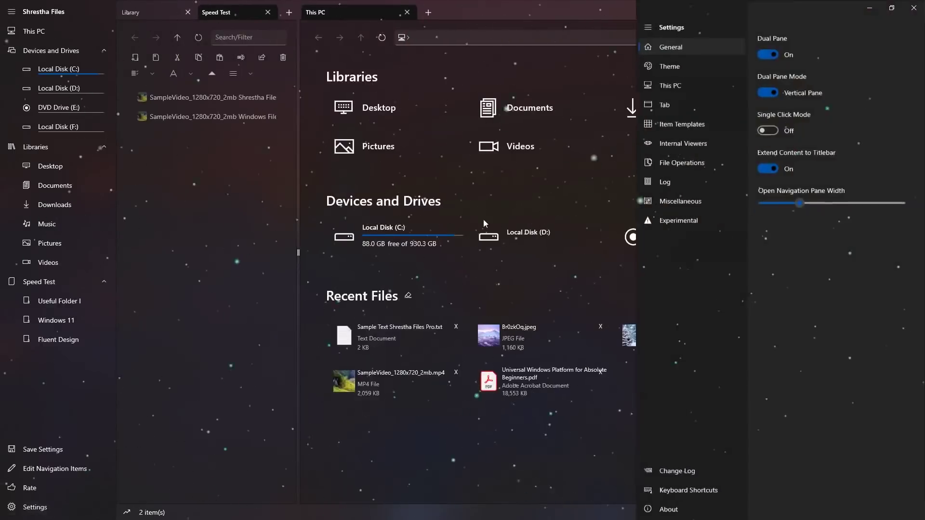
{"action": "left_click", "coordinate": [771, 93]}
{"action": "left_click", "coordinate": [345, 116]}
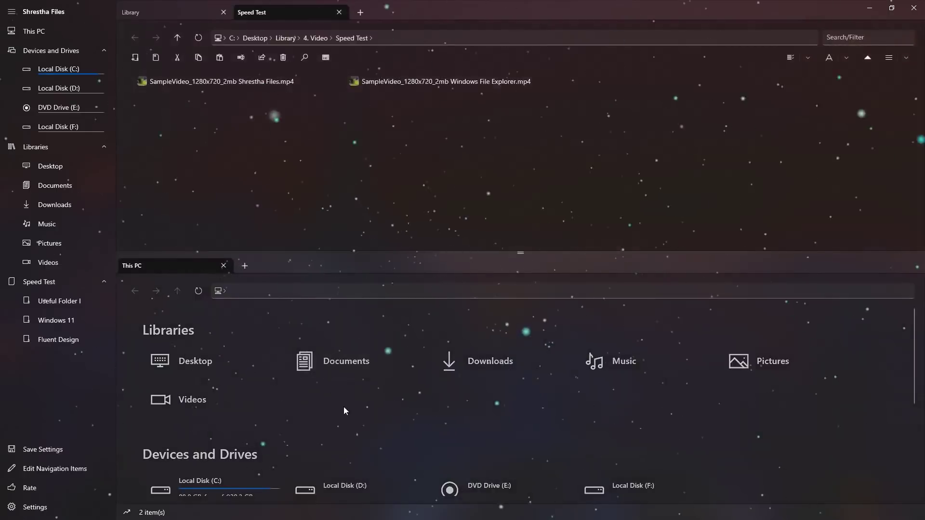
Step: Turn Extend Content to Titlebar off to preview the window, and turn it on again
{"action": "left_click", "coordinate": [63, 506]}
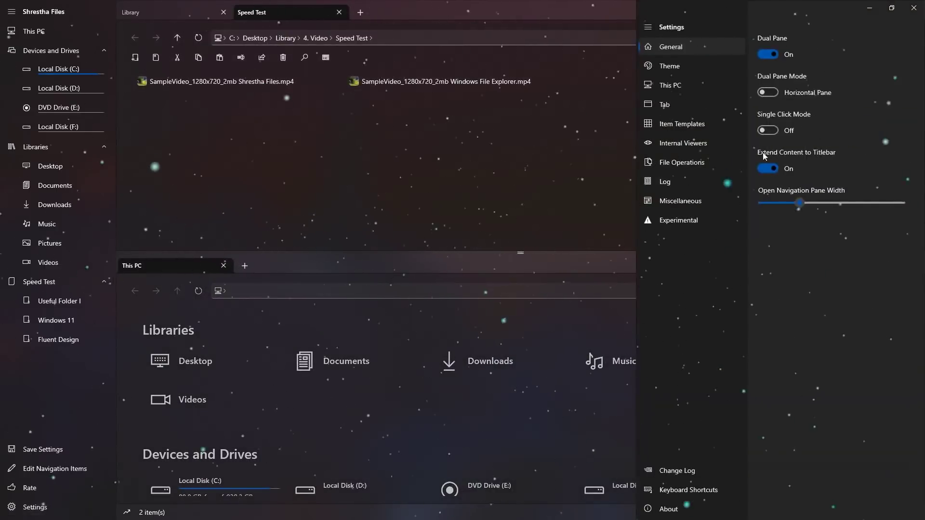
{"action": "left_click", "coordinate": [769, 168]}
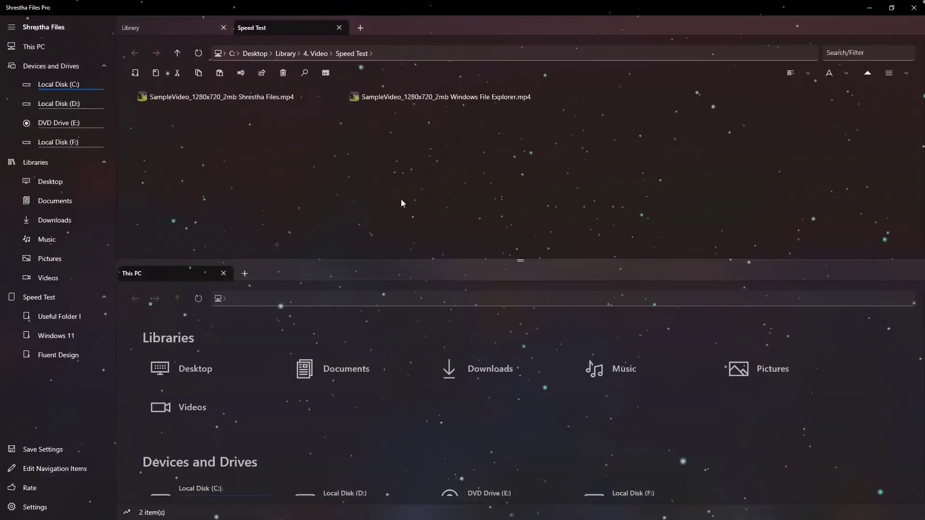
{"action": "left_click", "coordinate": [80, 510]}
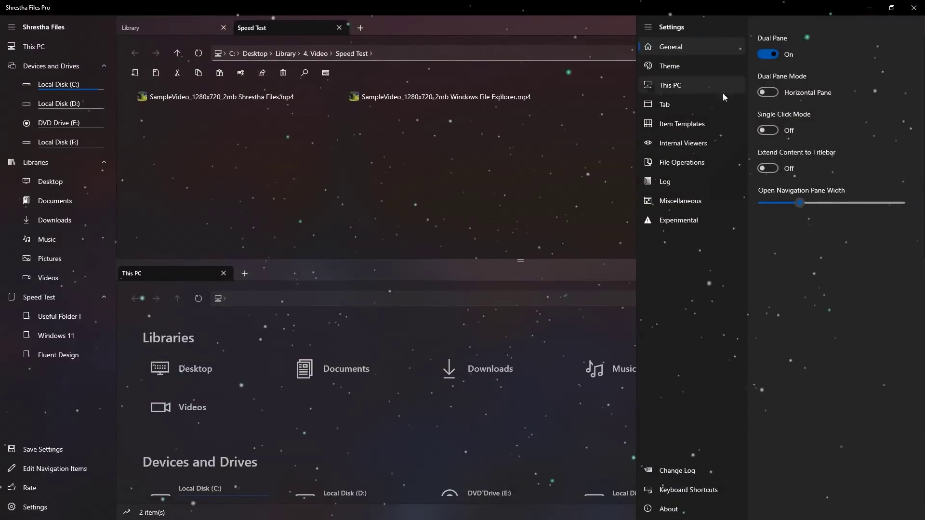
{"action": "left_click", "coordinate": [769, 167]}
Step: Save the settings and set the Open Navigation Pane Width to about 238
{"action": "left_click", "coordinate": [43, 449]}
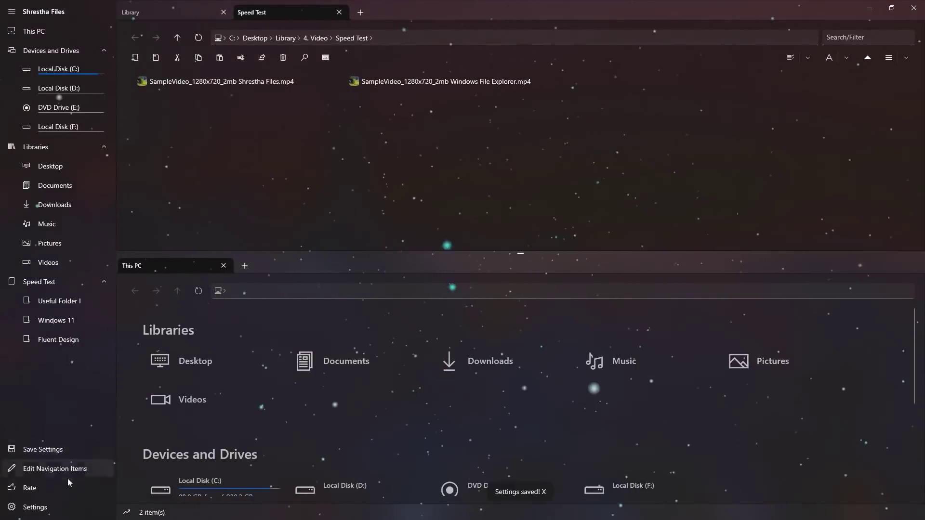
{"action": "mouse_move", "coordinate": [802, 201]}
{"action": "left_mouse_down"}
{"action": "mouse_move", "coordinate": [901, 202]}
{"action": "mouse_move", "coordinate": [800, 207]}
{"action": "left_mouse_up"}
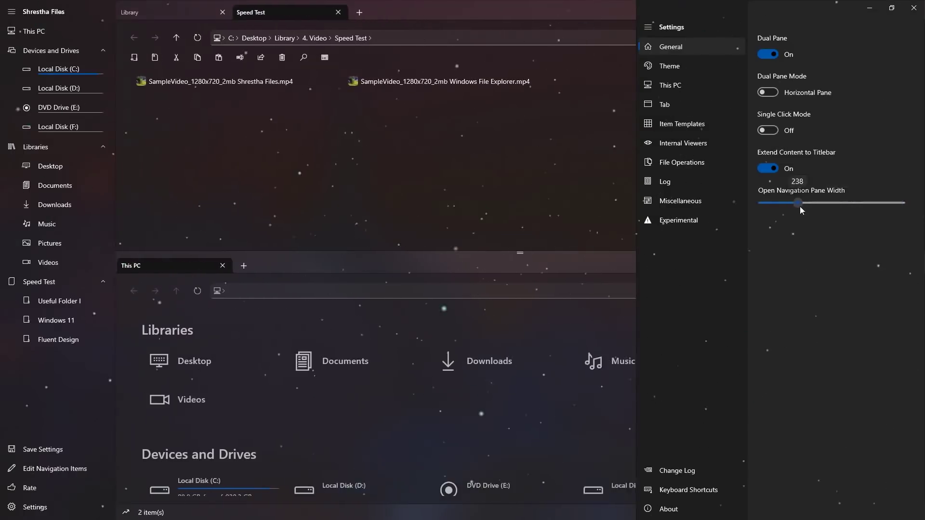
Step: Try the teal Standard Theme and revert to the default one, dismissing the restart messages
{"action": "left_click", "coordinate": [685, 66]}
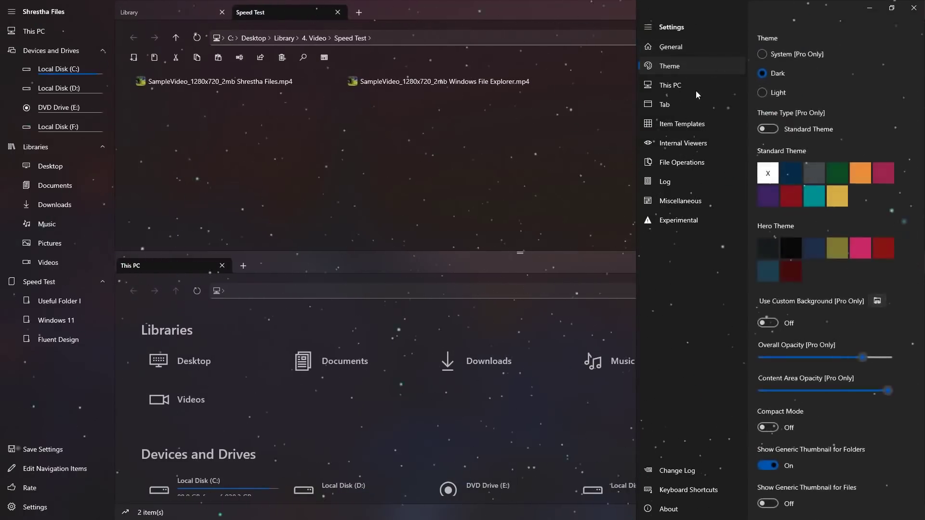
{"action": "left_click", "coordinate": [814, 199]}
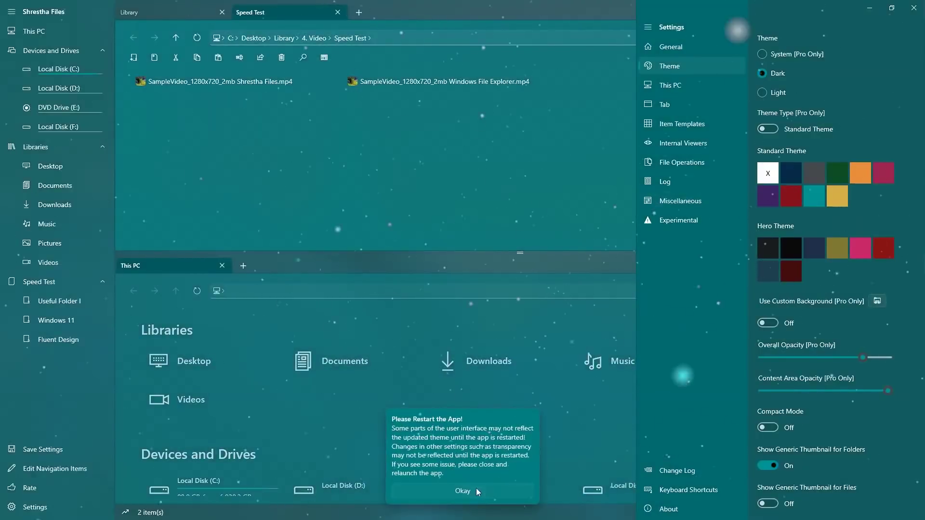
{"action": "left_click", "coordinate": [463, 491]}
{"action": "left_click", "coordinate": [768, 173]}
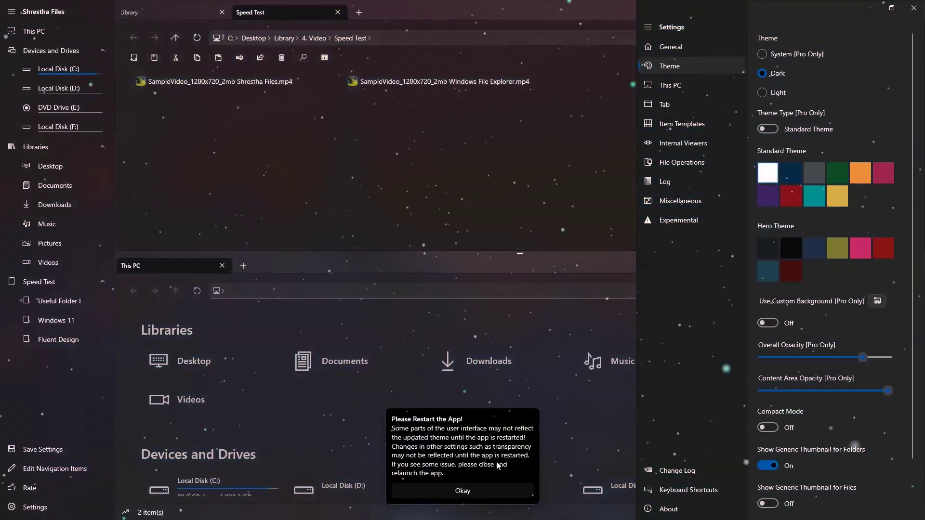
{"action": "left_click", "coordinate": [462, 490]}
Step: Turn on Use Custom Background, try several background images and turn the option off again
{"action": "left_click", "coordinate": [779, 324]}
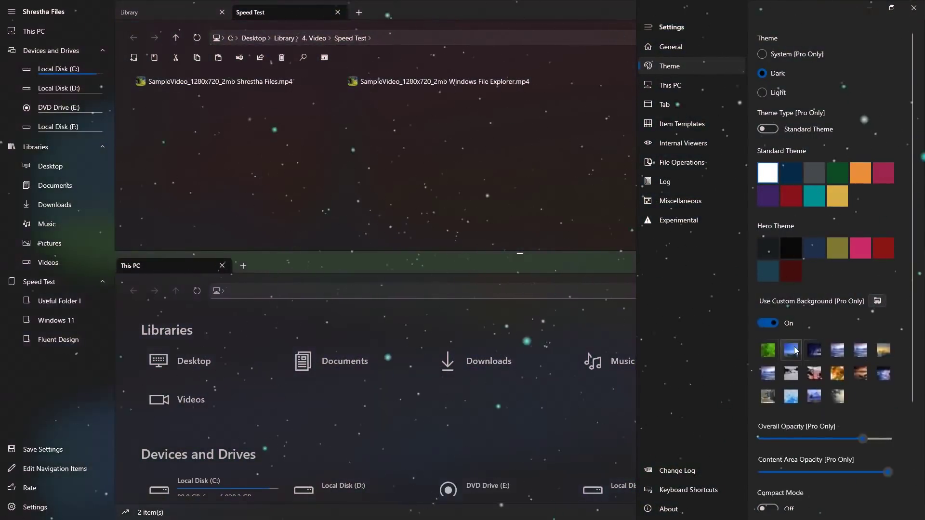
{"action": "left_click", "coordinate": [837, 373]}
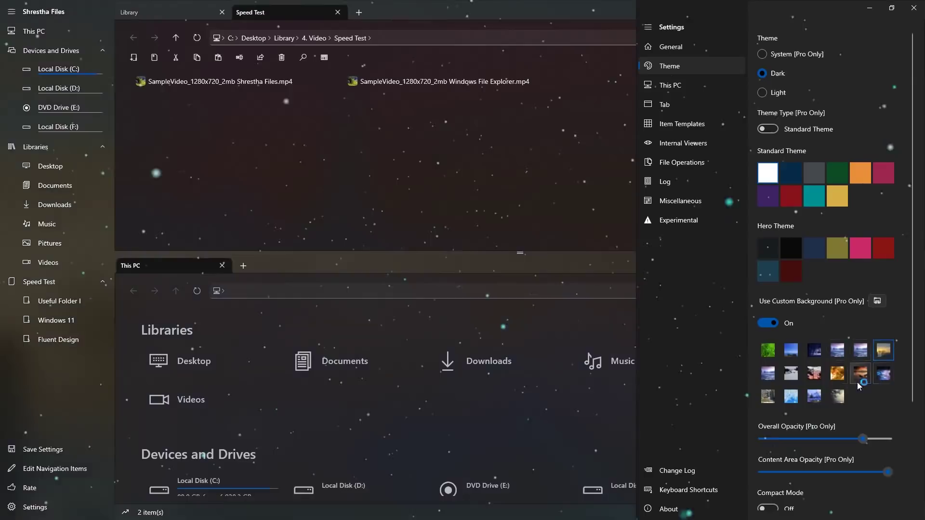
{"action": "left_click", "coordinate": [814, 396]}
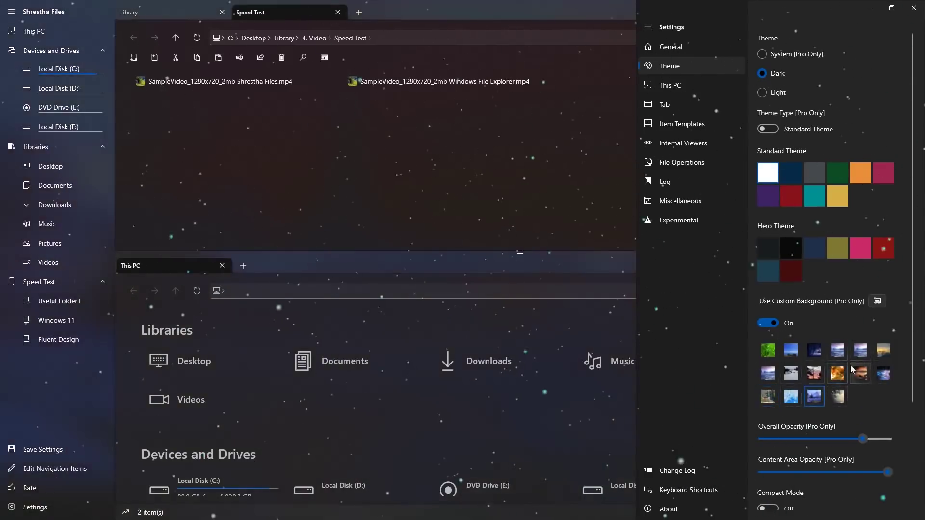
{"action": "left_click", "coordinate": [770, 323]}
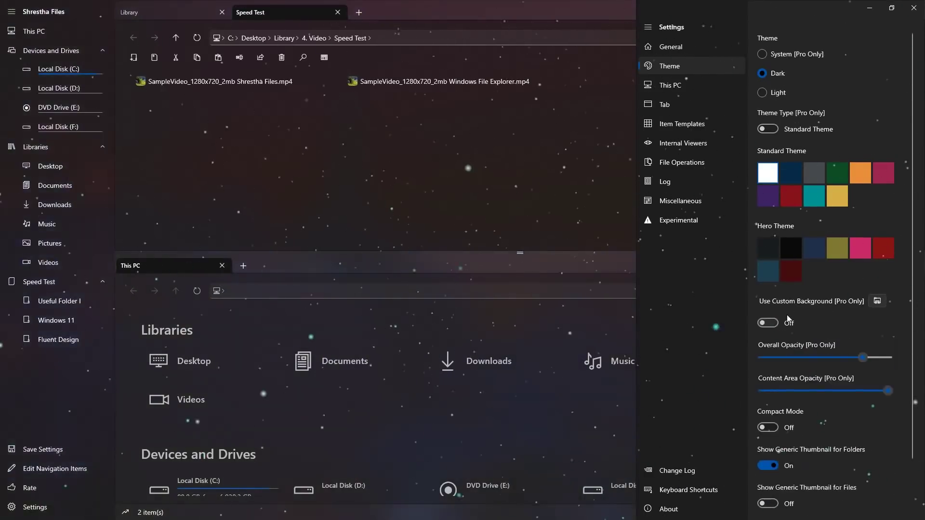
Step: Try the CustomTheme.xaml custom theme, return to the default Standard Theme and close the settings
{"action": "left_click", "coordinate": [767, 129]}
{"action": "left_click", "coordinate": [794, 170]}
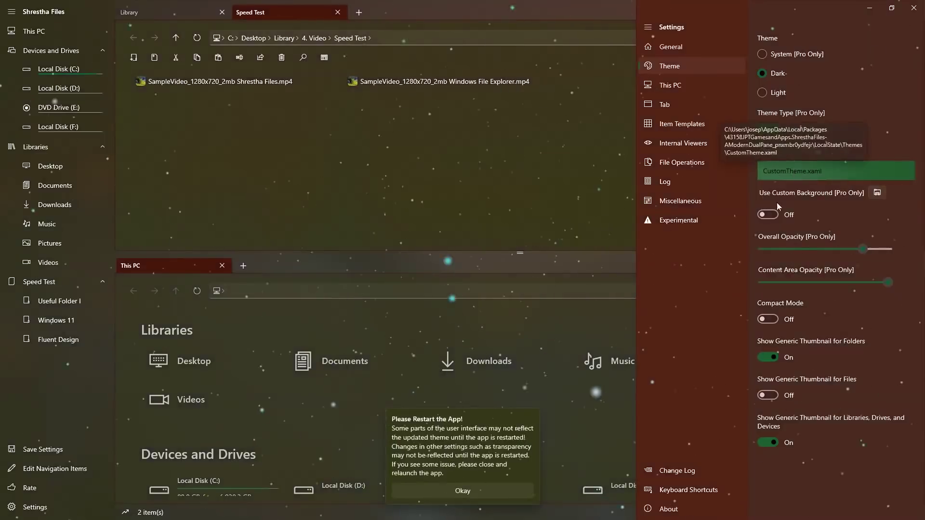
{"action": "left_click", "coordinate": [510, 491]}
{"action": "left_click", "coordinate": [768, 129]}
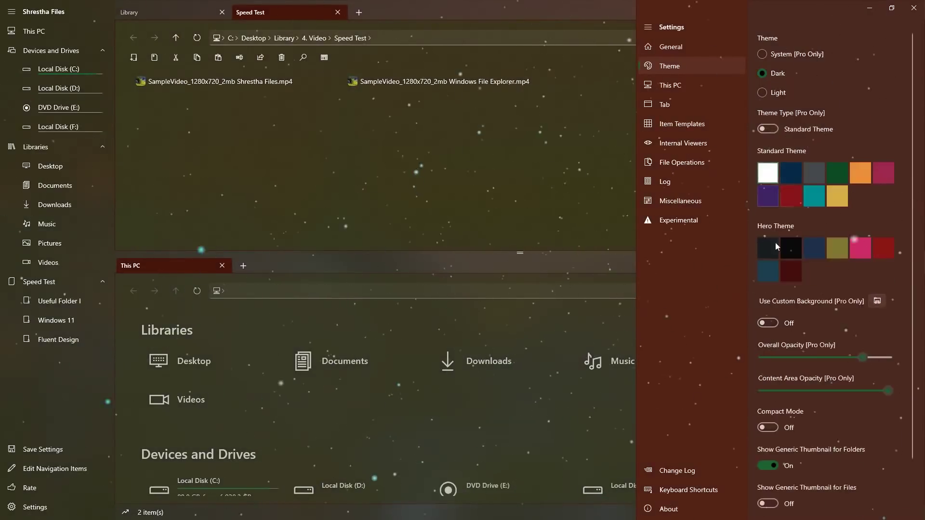
{"action": "left_click", "coordinate": [791, 271]}
{"action": "left_click", "coordinate": [476, 494]}
{"action": "scroll", "coordinate": [801, 313], "scroll_direction": "down", "scroll_amount": 1}
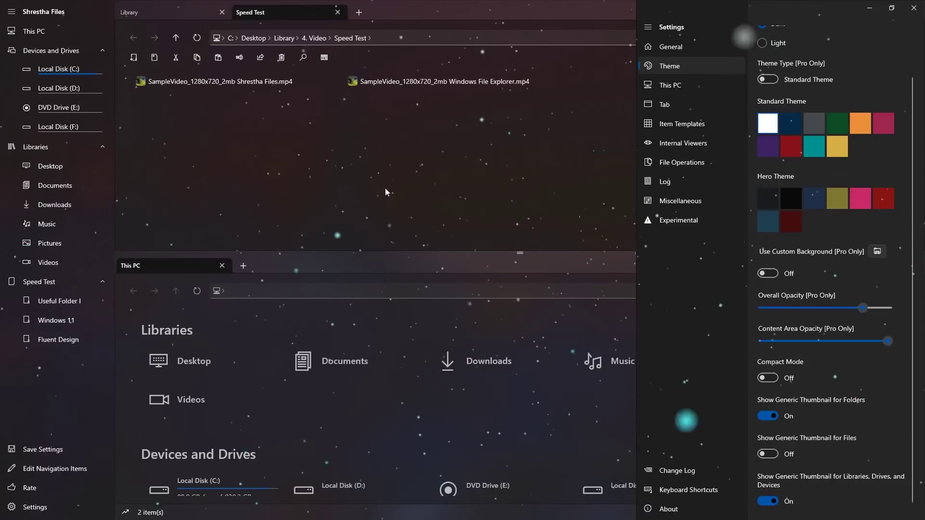
{"action": "left_click", "coordinate": [385, 188]}
Step: Open a new This PC tab next to the Downloads tab
{"action": "left_click", "coordinate": [282, 38]}
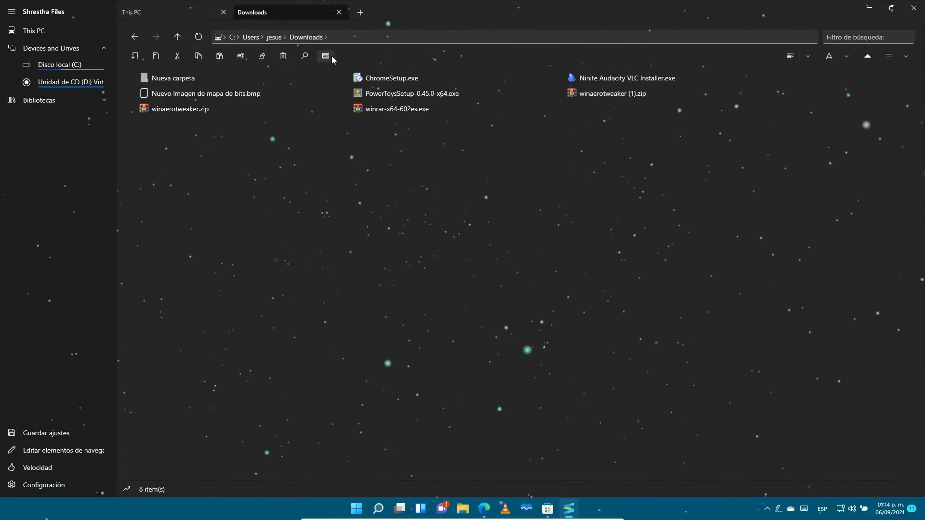
{"action": "left_click", "coordinate": [361, 14]}
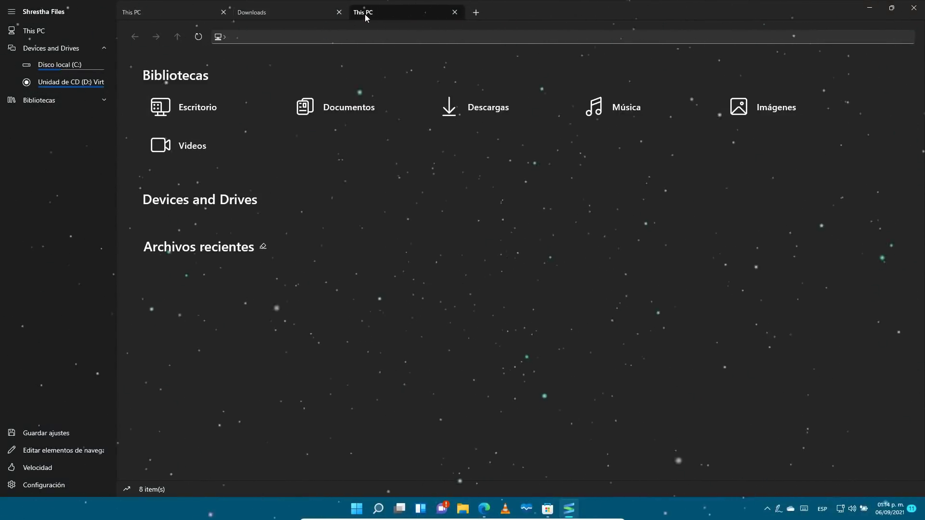
Step: Open the Descargas library in the newest tab and switch back to the first This PC tab
{"action": "left_click", "coordinate": [469, 106]}
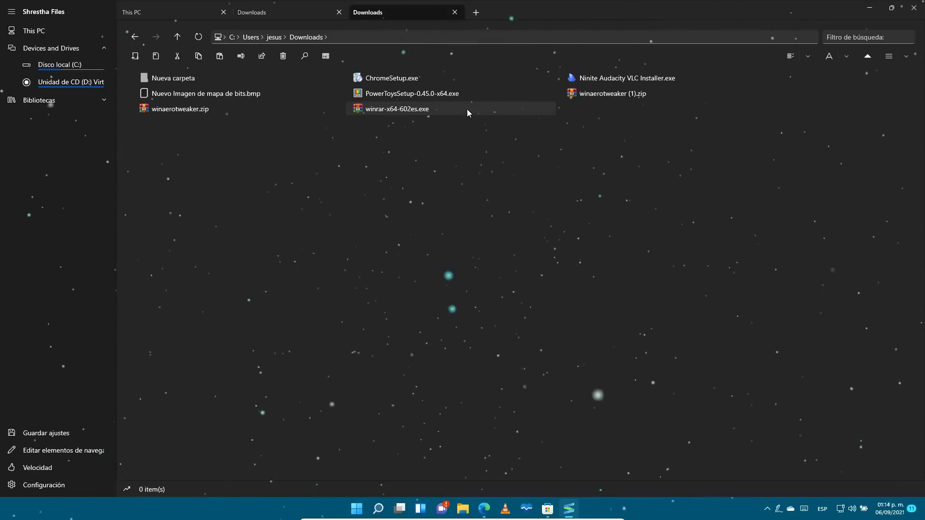
{"action": "left_click", "coordinate": [248, 11]}
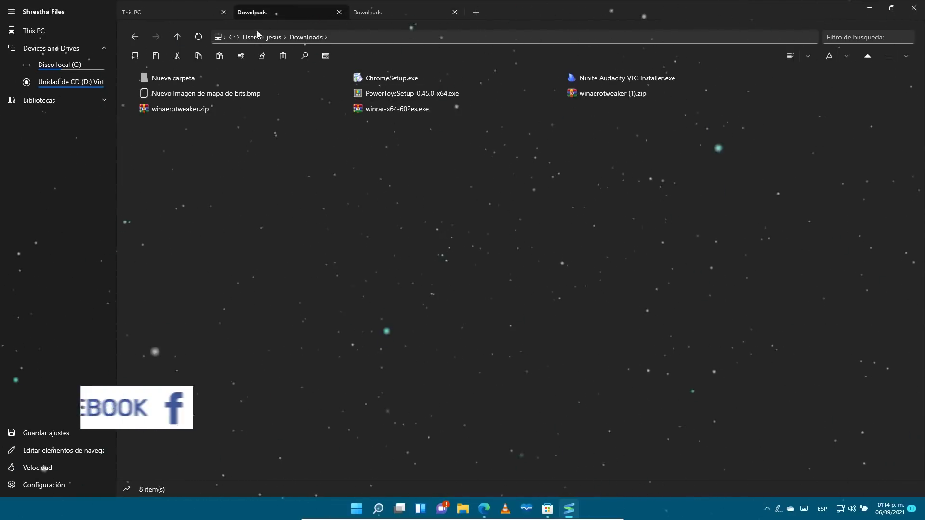
{"action": "left_click", "coordinate": [170, 14]}
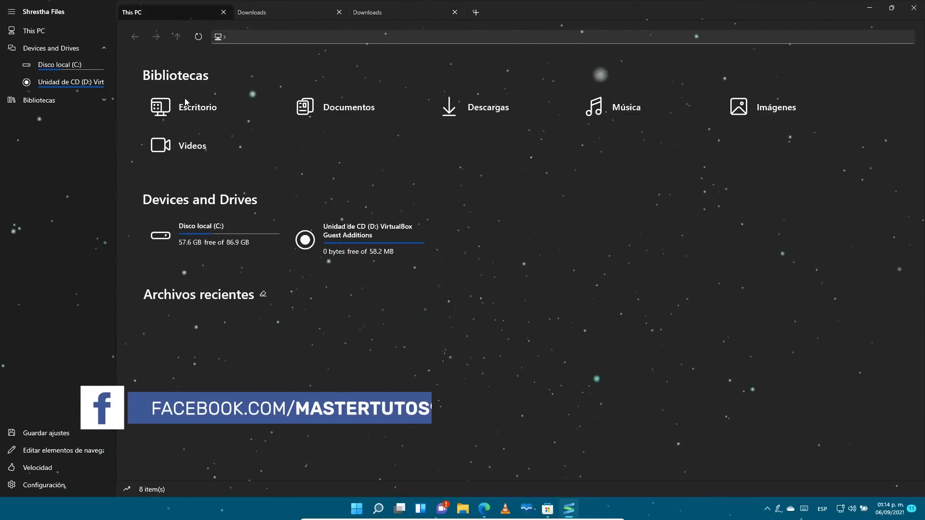
Step: Open Disco local (C:) in the first tab and add another This PC tab
{"action": "left_click", "coordinate": [220, 241]}
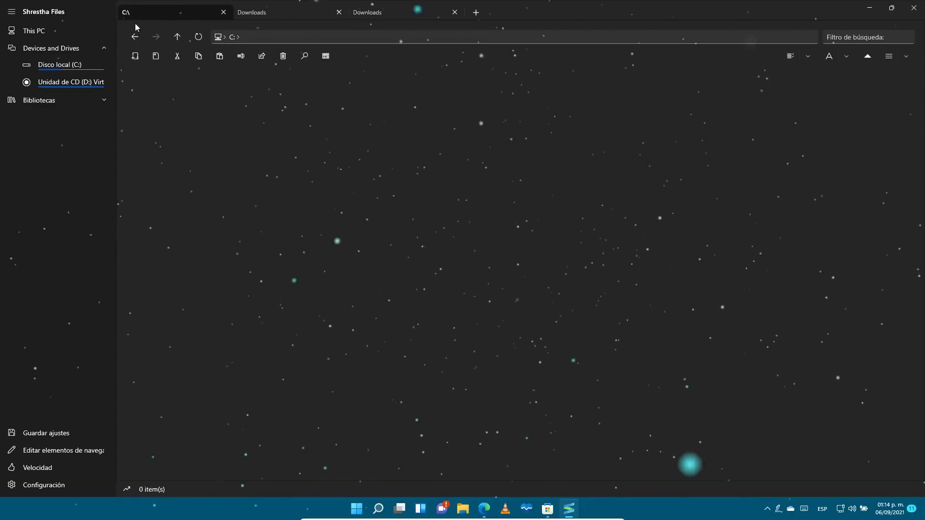
{"action": "left_click", "coordinate": [270, 10]}
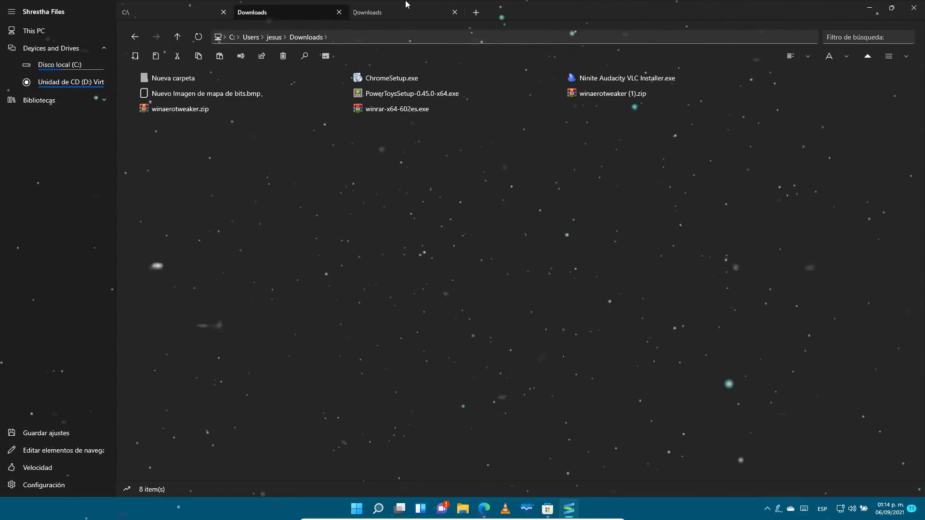
{"action": "left_click", "coordinate": [476, 12]}
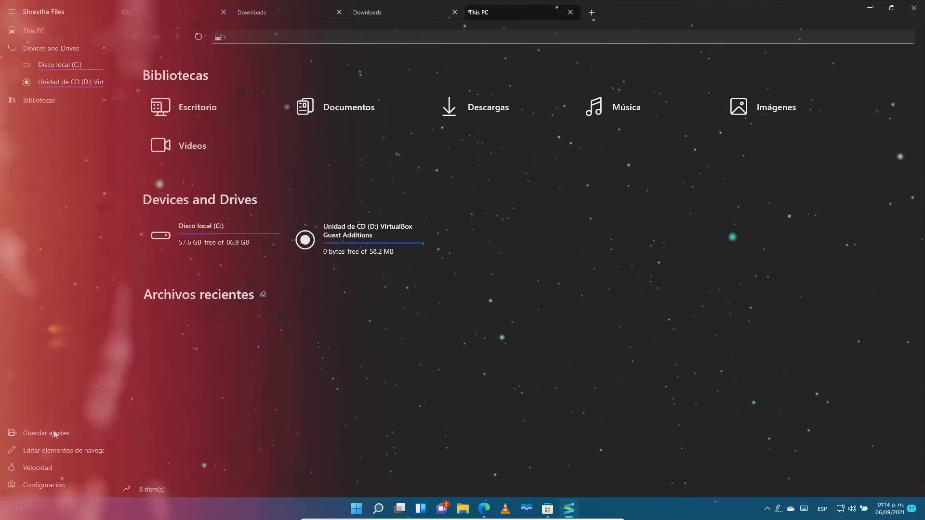
Step: Save the settings and reorder the navigation bar items so that Documentos comes after Descargas, accepting the change
{"action": "left_click", "coordinate": [54, 433]}
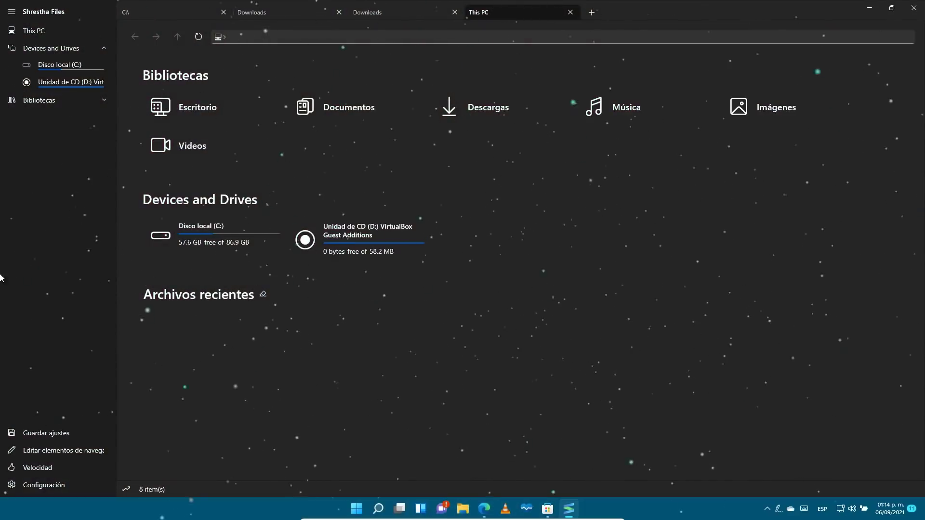
{"action": "left_click", "coordinate": [62, 452]}
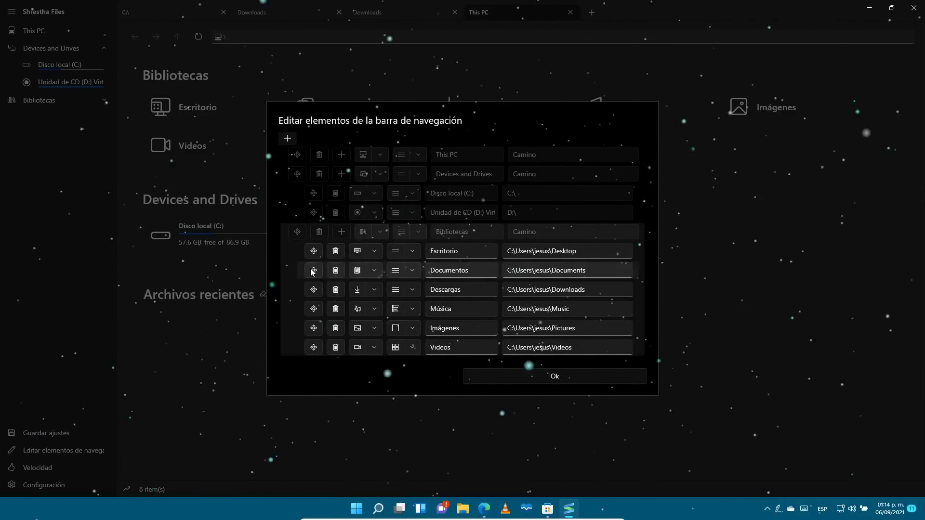
{"action": "left_click_drag", "start_coordinate": [350, 277], "coordinate": [350, 294]}
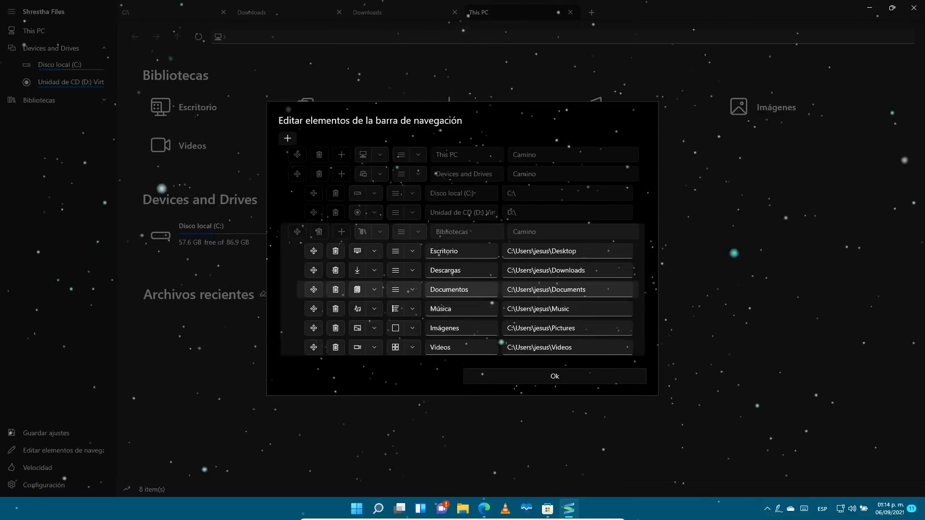
{"action": "left_click", "coordinate": [566, 378]}
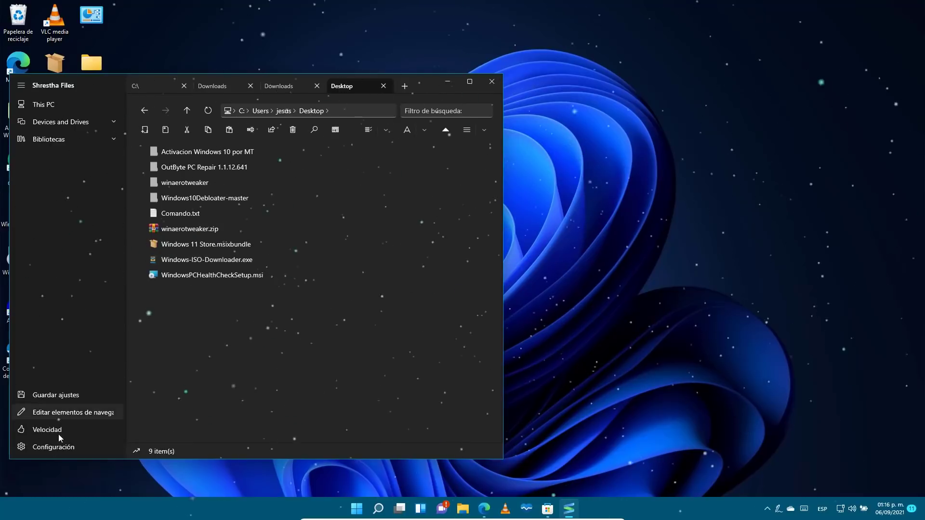
Step: View the general settings, dismiss them and close the Shrestha Files window
{"action": "left_click", "coordinate": [50, 448]}
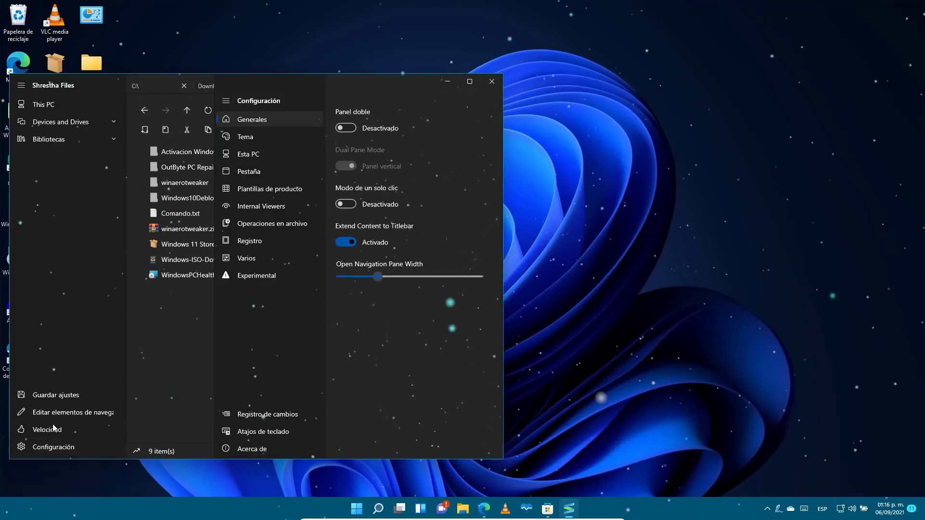
{"action": "left_click", "coordinate": [46, 240]}
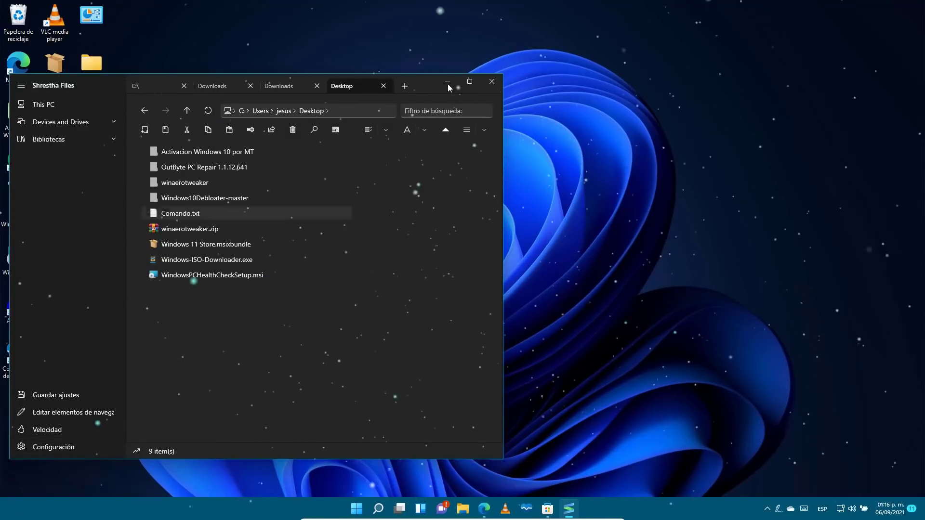
{"action": "left_click", "coordinate": [491, 82]}
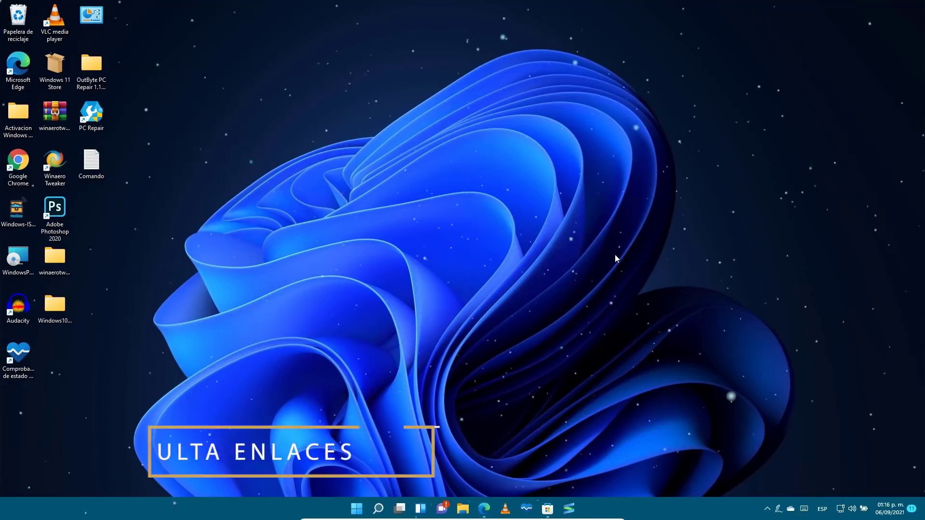
Step: Show the Ink Workspace panel from the system tray alongside the Windows Start menu, and close both
{"action": "left_click", "coordinate": [778, 510]}
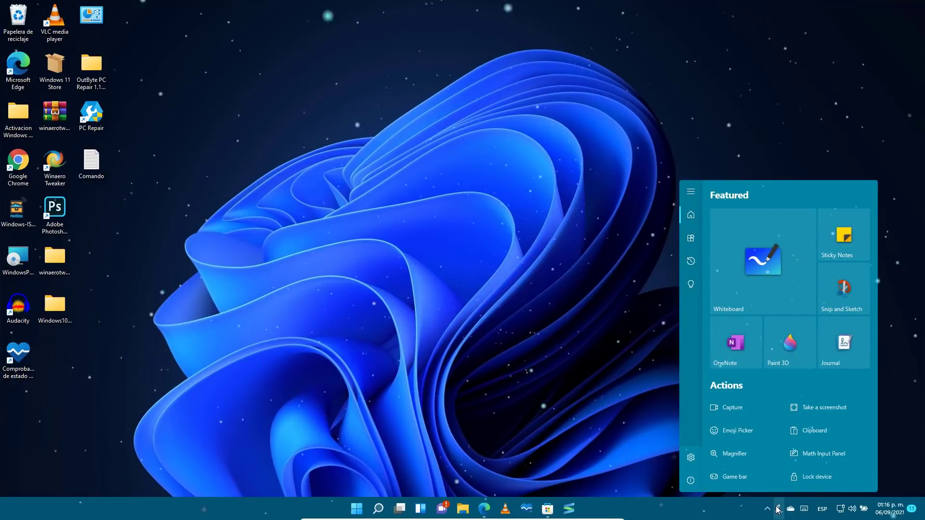
{"action": "left_click", "coordinate": [357, 511]}
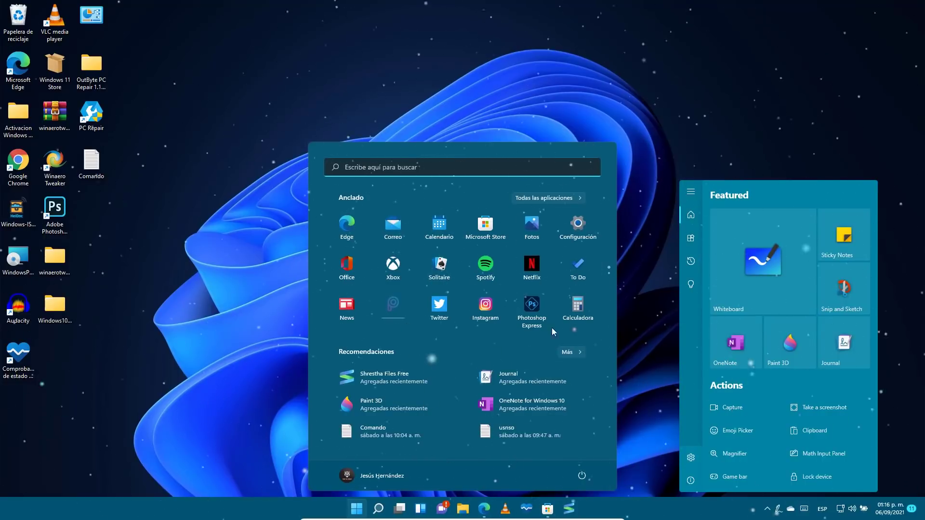
{"action": "left_click", "coordinate": [359, 509]}
{"action": "left_click", "coordinate": [361, 509]}
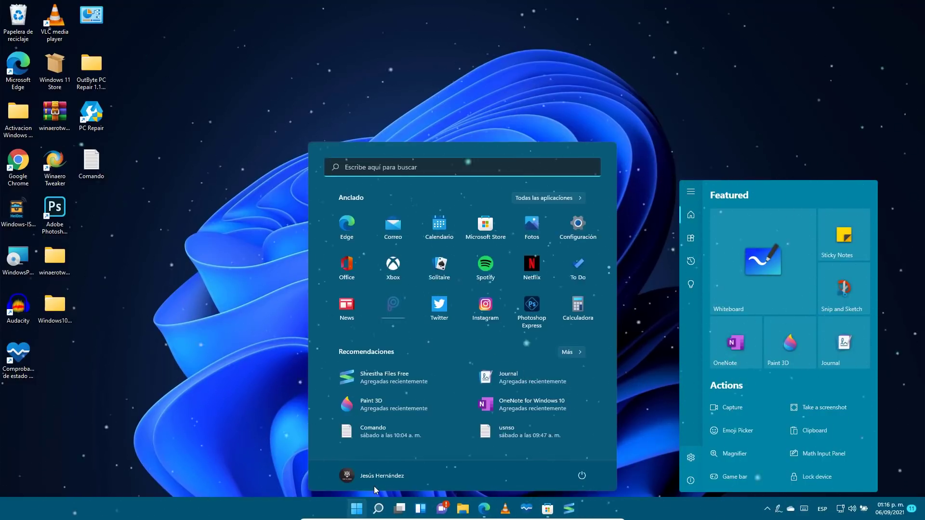
{"action": "left_click", "coordinate": [538, 70]}
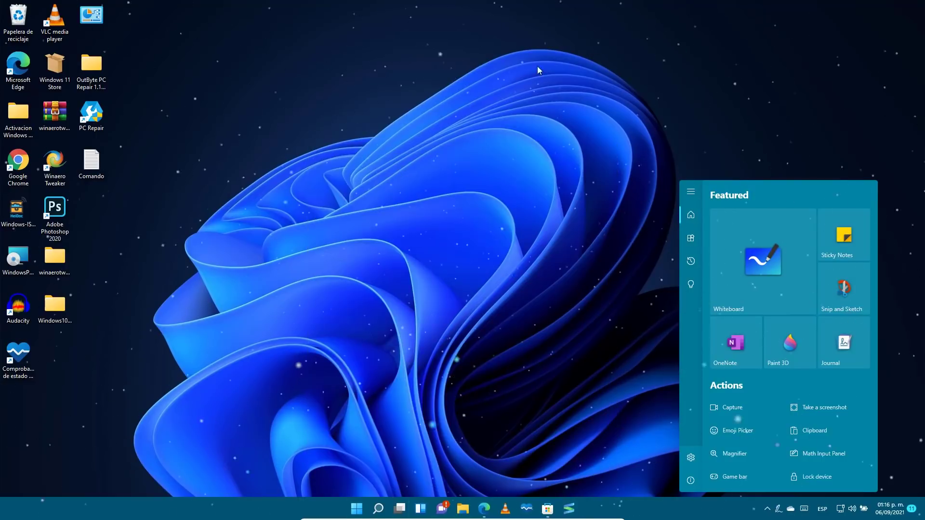
{"action": "left_click", "coordinate": [766, 509]}
{"action": "left_click", "coordinate": [767, 509]}
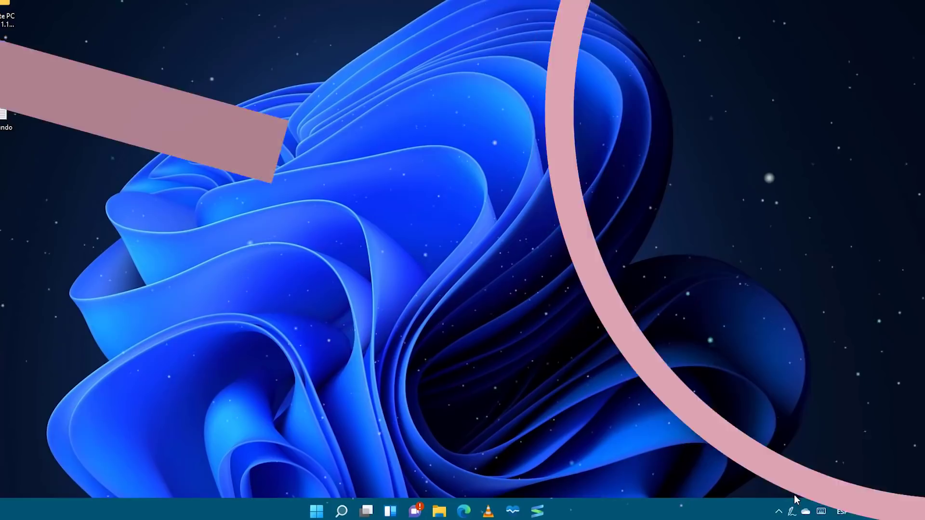
Step: Open the Ink Workspace app list, launch Bloc de notas from it and close that app
{"action": "left_click", "coordinate": [777, 511]}
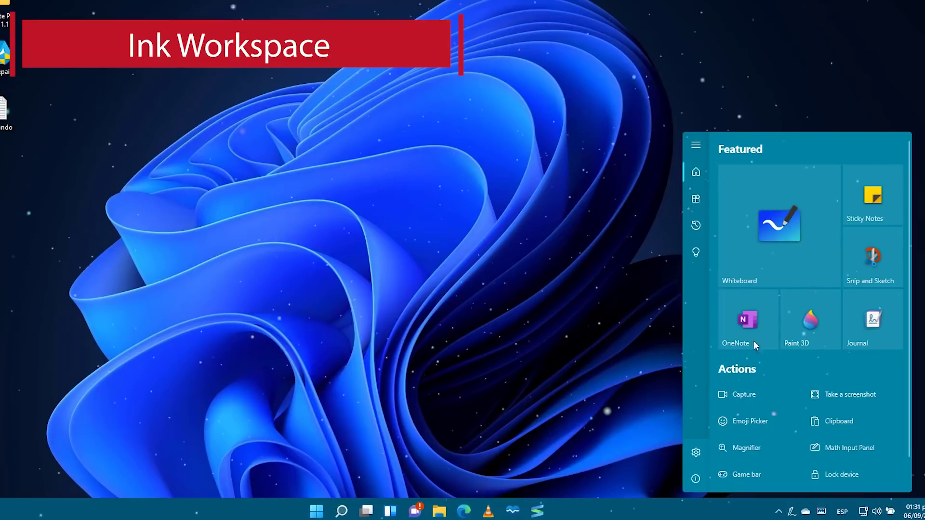
{"action": "left_click", "coordinate": [699, 147]}
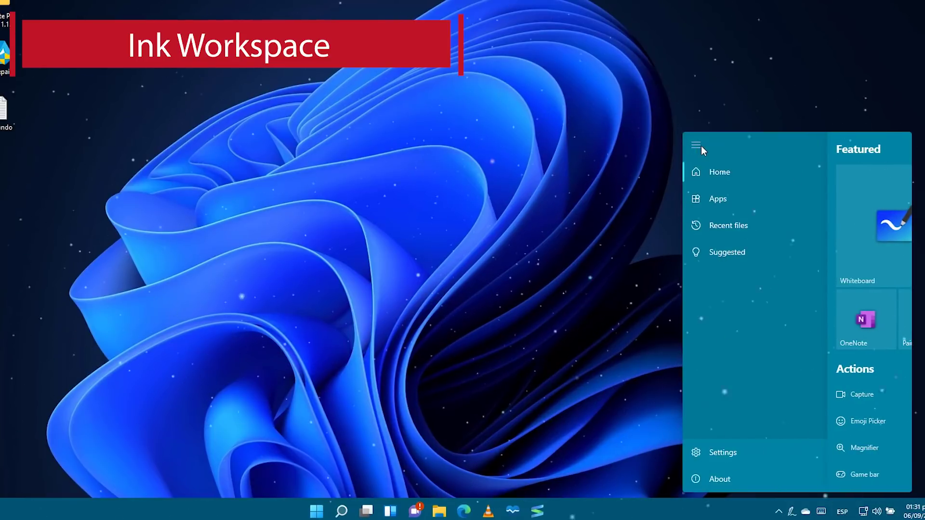
{"action": "left_click", "coordinate": [720, 198]}
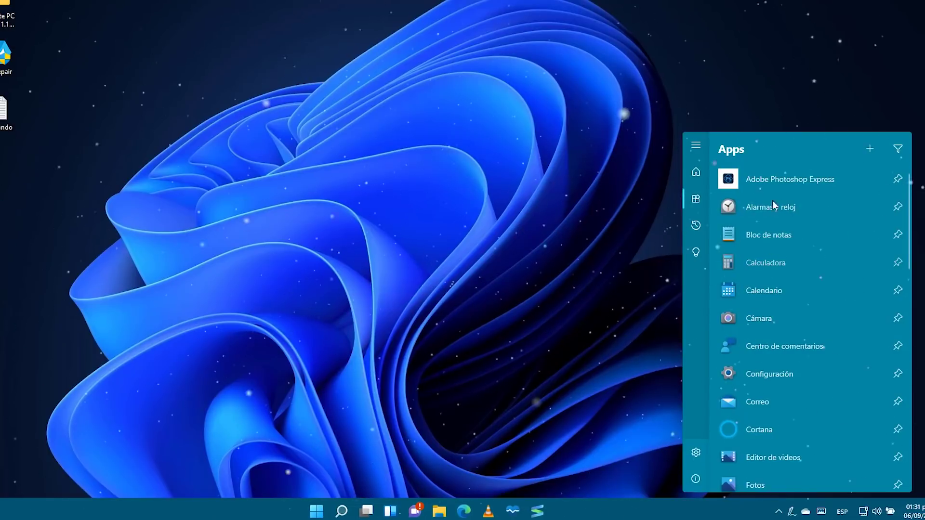
{"action": "left_click", "coordinate": [767, 236]}
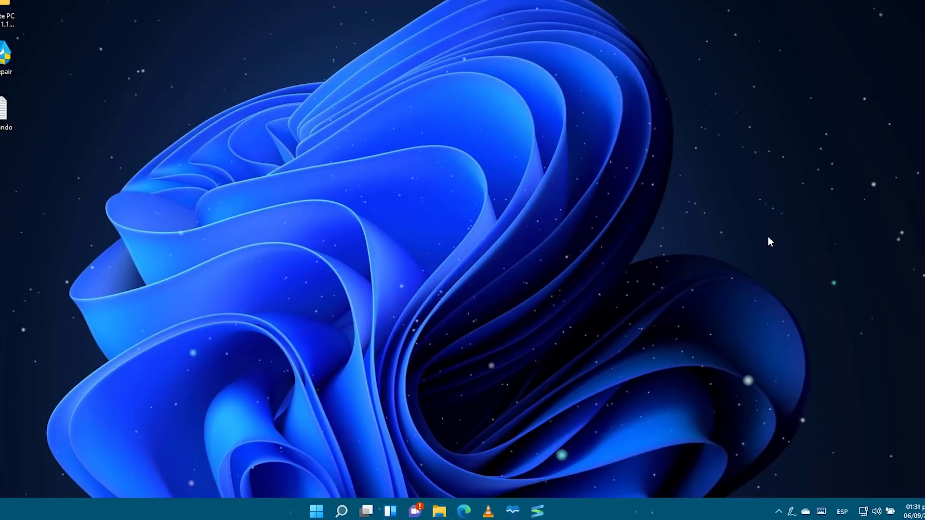
{"action": "left_click", "coordinate": [764, 21]}
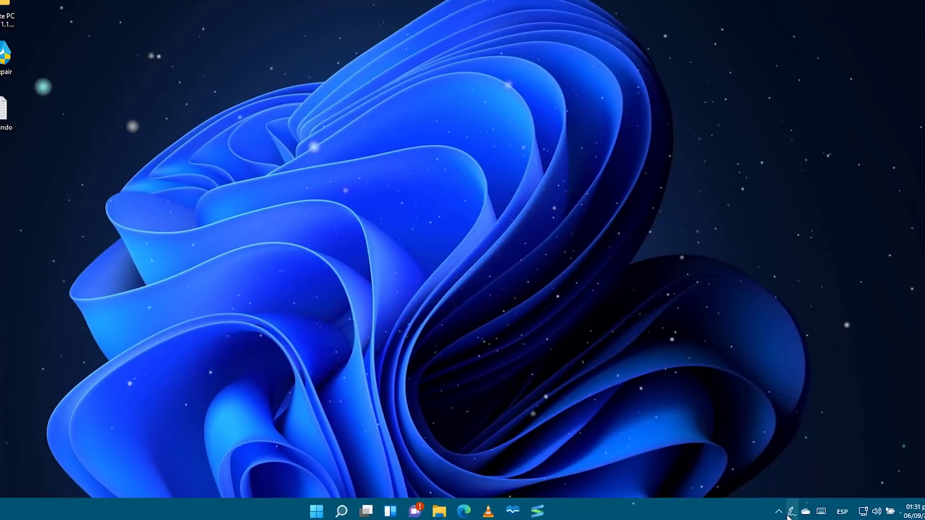
Step: Reopen Ink Workspace and browse its Apps list down to the last entries
{"action": "left_click", "coordinate": [690, 147]}
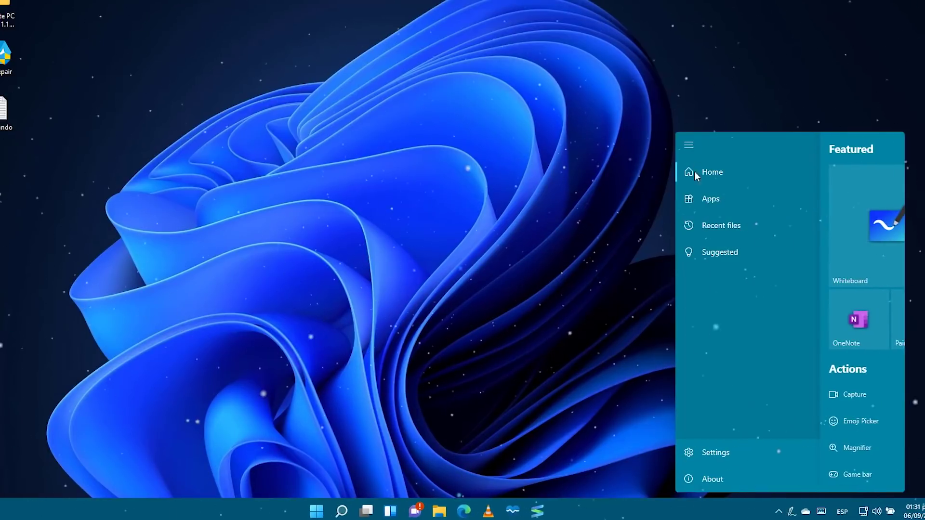
{"action": "left_click", "coordinate": [701, 204]}
{"action": "scroll", "coordinate": [762, 320], "scroll_direction": "down", "scroll_amount": 15}
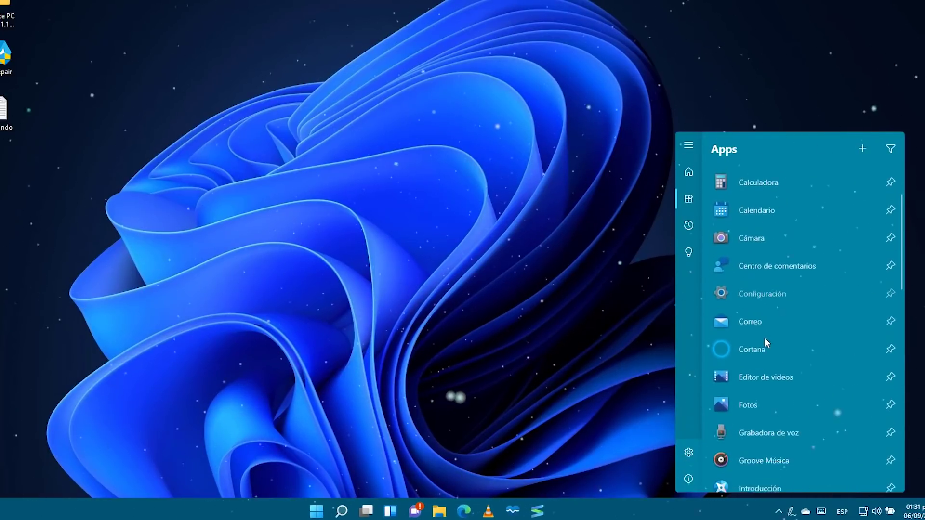
{"action": "scroll", "coordinate": [746, 373], "scroll_direction": "down", "scroll_amount": 1}
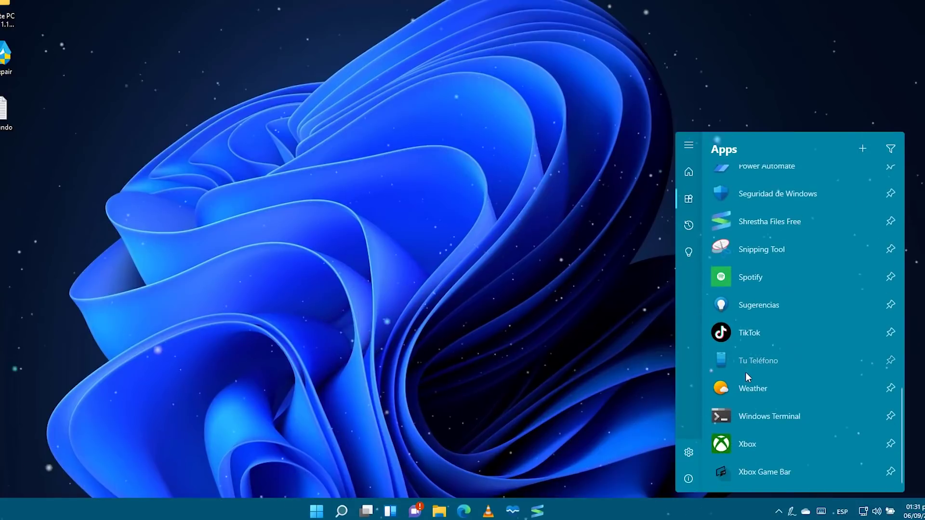
Step: Open the Windows Start menu and look through its pinned apps for comparison with the Ink Workspace list
{"action": "left_click", "coordinate": [316, 510]}
{"action": "scroll", "coordinate": [525, 231], "scroll_direction": "down", "scroll_amount": 1}
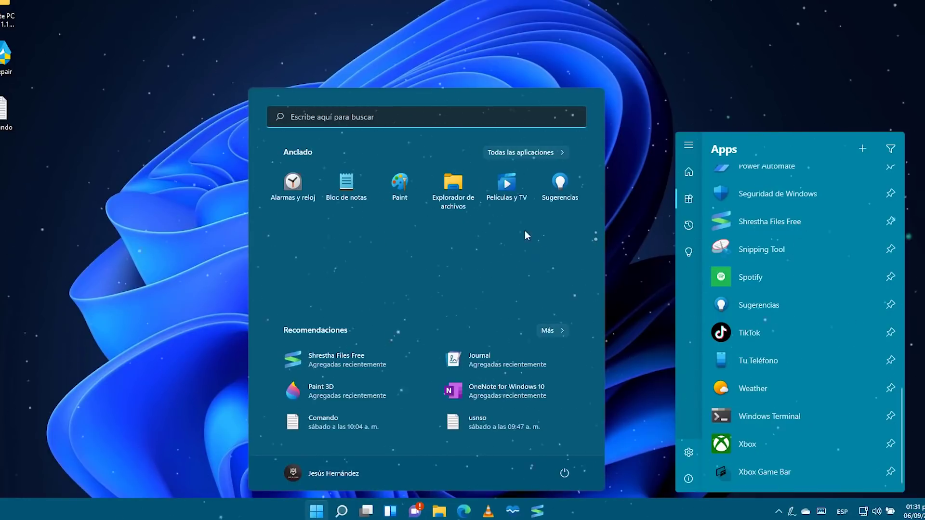
{"action": "scroll", "coordinate": [525, 239], "scroll_direction": "up", "scroll_amount": 1}
{"action": "scroll", "coordinate": [526, 239], "scroll_direction": "down", "scroll_amount": 1}
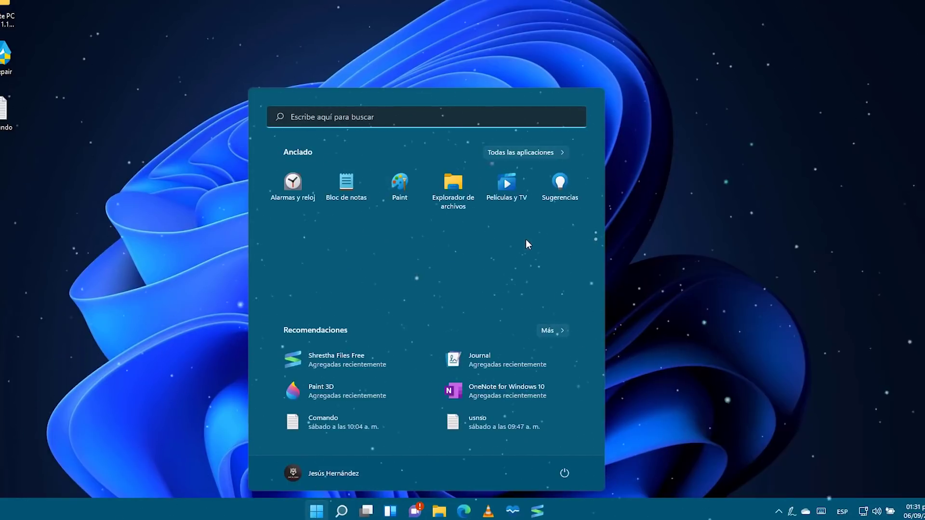
Step: Return to the Ink Workspace Apps list and look through it to the end and back to the first app
{"action": "left_click", "coordinate": [792, 512]}
{"action": "left_click", "coordinate": [696, 144]}
{"action": "left_click", "coordinate": [709, 197]}
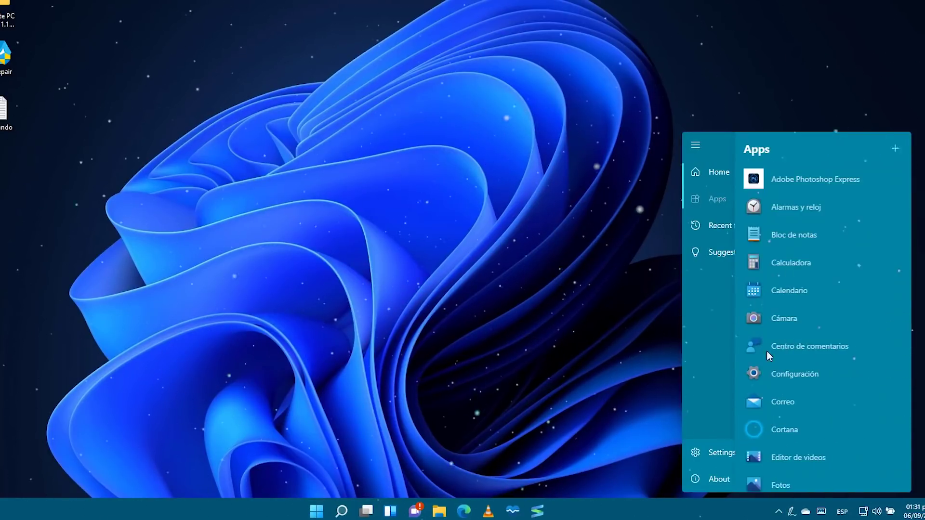
{"action": "scroll", "coordinate": [779, 327], "scroll_direction": "down", "scroll_amount": 10}
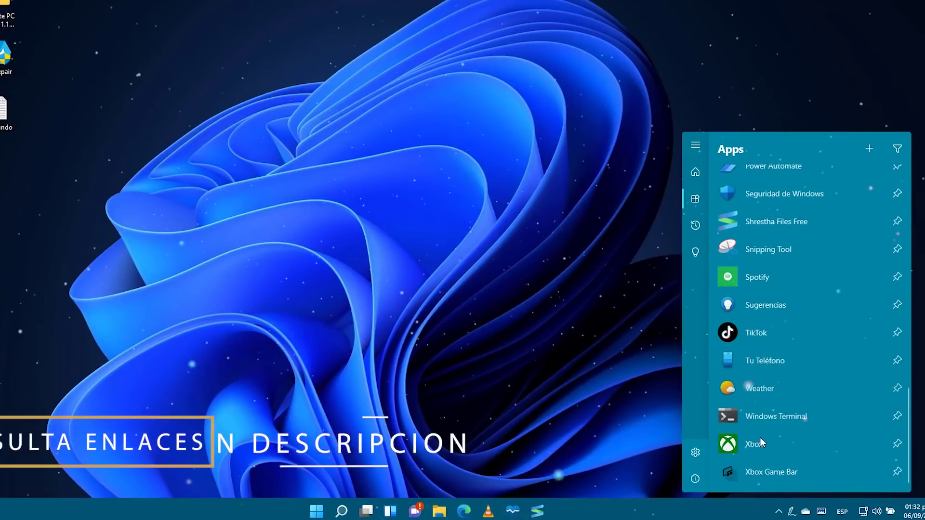
{"action": "scroll", "coordinate": [760, 438], "scroll_direction": "up", "scroll_amount": 10}
{"action": "scroll", "coordinate": [768, 316], "scroll_direction": "up", "scroll_amount": 3}
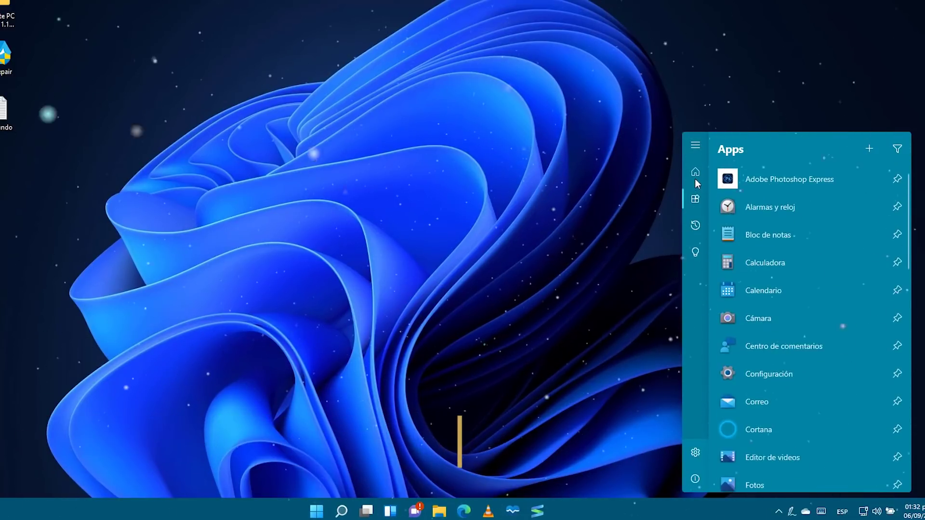
Step: View the Recent files and Suggested pages of Ink Workspace and go back to the Apps page
{"action": "left_click", "coordinate": [695, 226]}
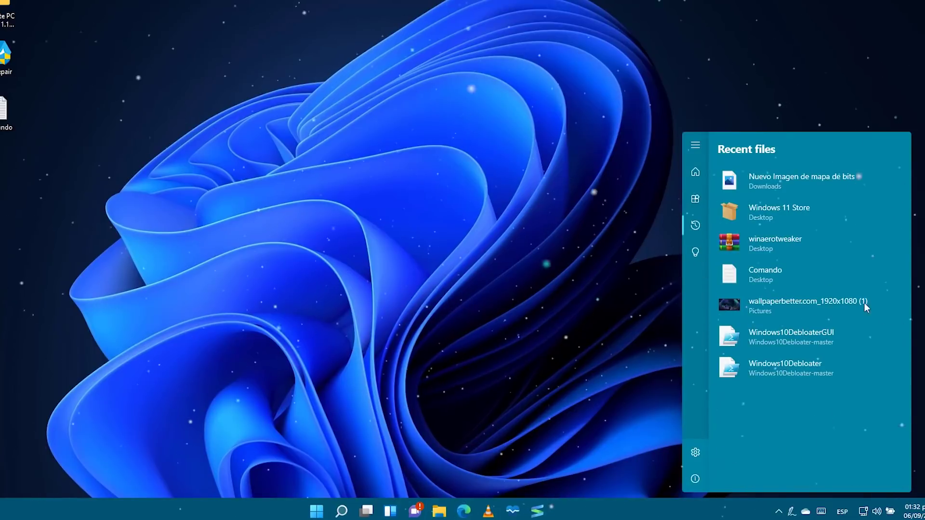
{"action": "left_click", "coordinate": [695, 252]}
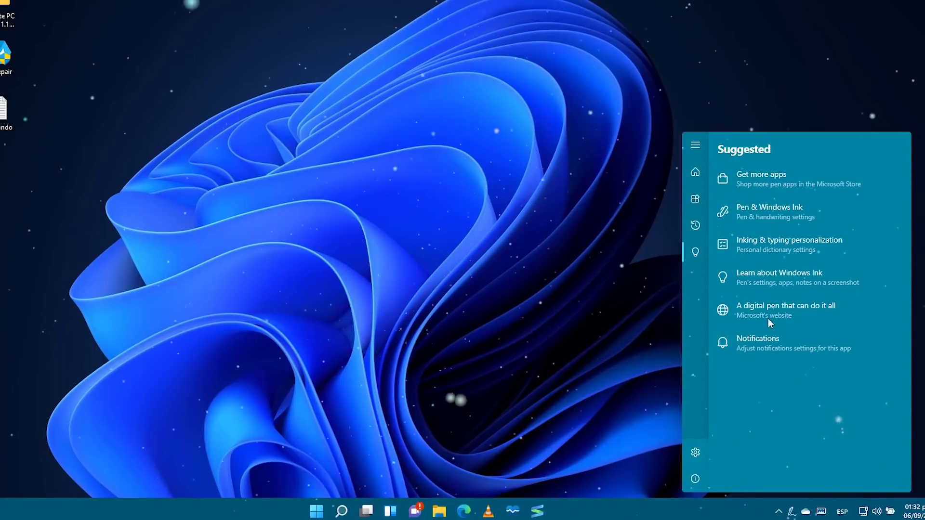
{"action": "left_click", "coordinate": [695, 145]}
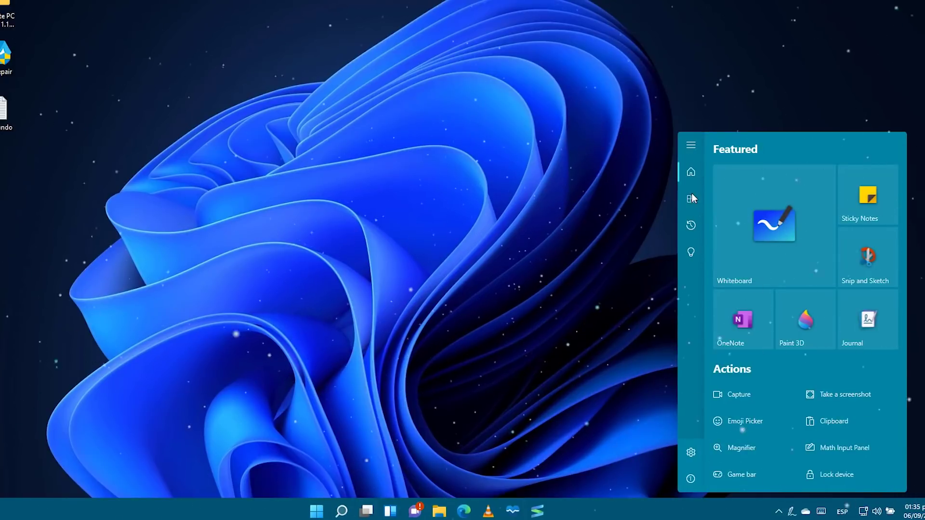
{"action": "left_click", "coordinate": [692, 198]}
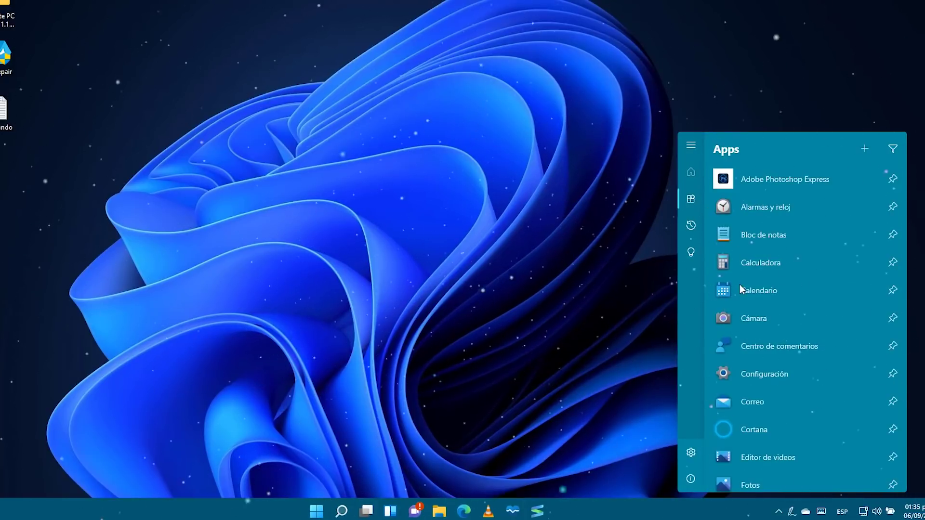
Step: Go to the Ink Workspace home page, start its Capture action and cancel the capture selection window
{"action": "left_click", "coordinate": [691, 171]}
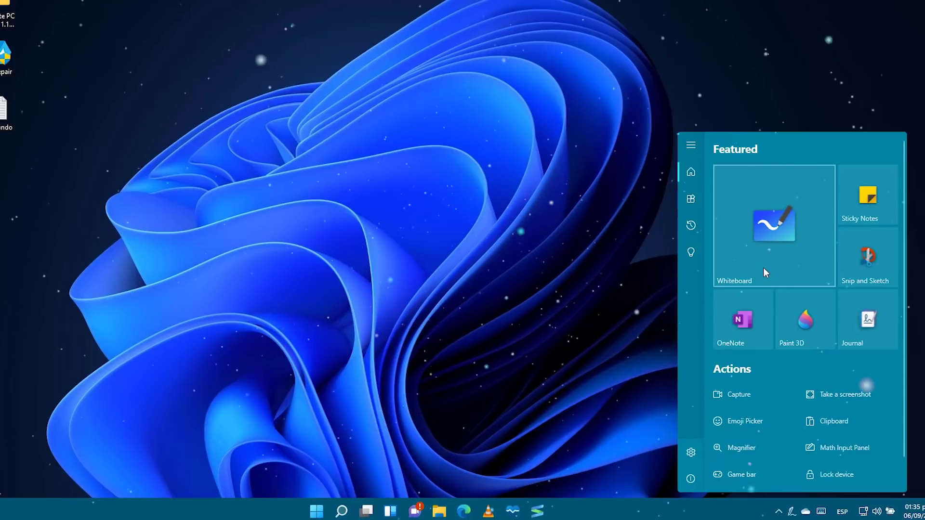
{"action": "scroll", "coordinate": [781, 411], "scroll_direction": "down", "scroll_amount": 1}
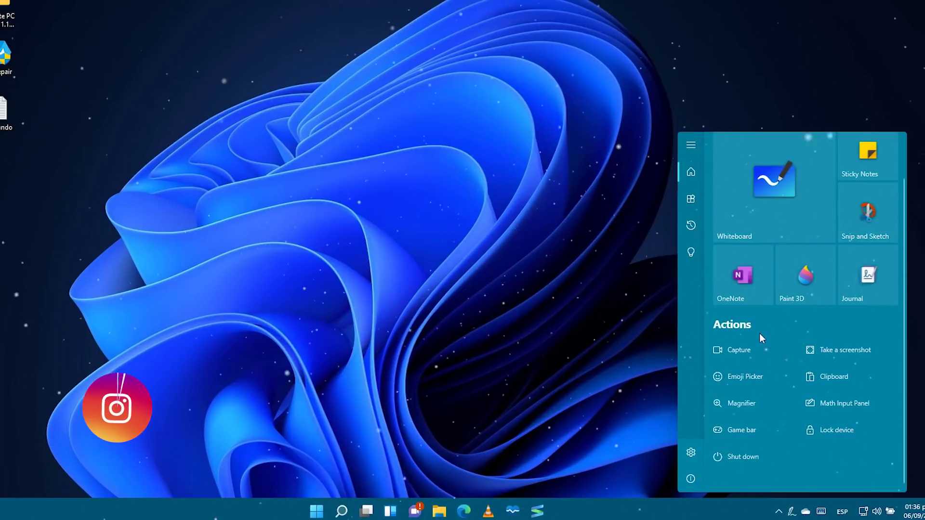
{"action": "left_click", "coordinate": [745, 347]}
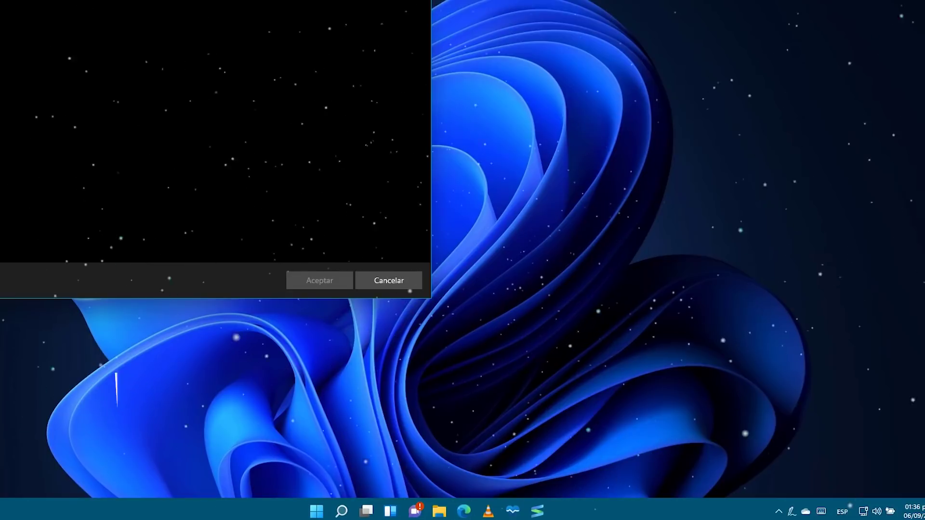
{"action": "left_click", "coordinate": [389, 281]}
Step: Reopen Ink Workspace, bring up the Emoji Picker from its actions and leave it without inserting an emoji
{"action": "left_click", "coordinate": [792, 511]}
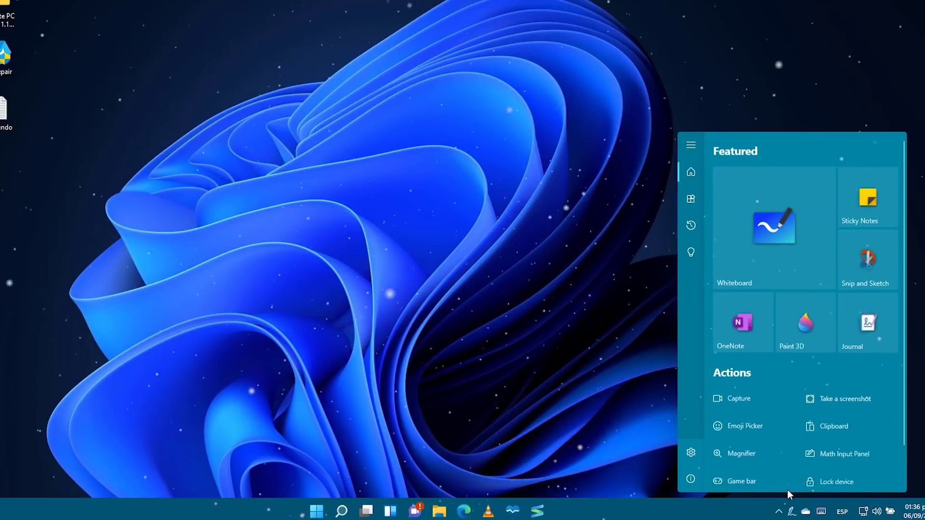
{"action": "left_click", "coordinate": [741, 421]}
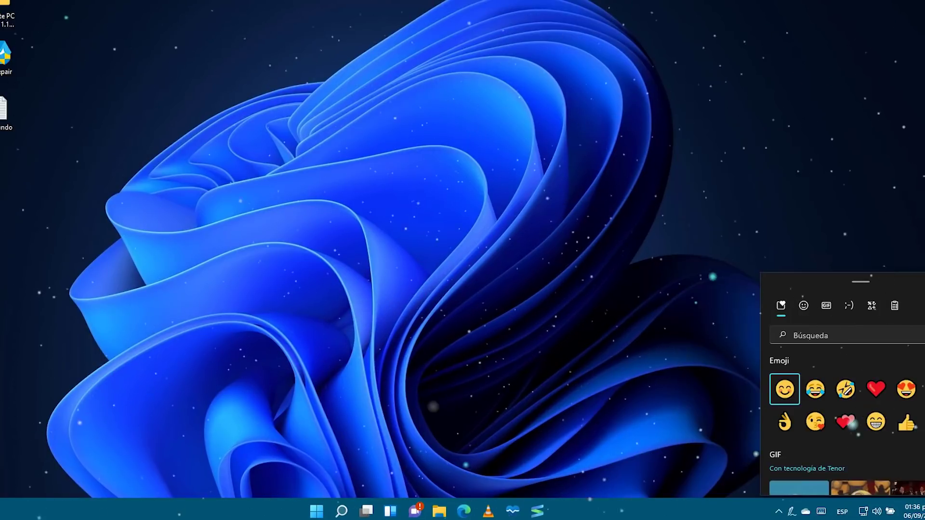
{"action": "left_click", "coordinate": [792, 511]}
Step: Launch the Game bar from the Ink Workspace actions and dismiss its overlay
{"action": "left_click", "coordinate": [791, 512]}
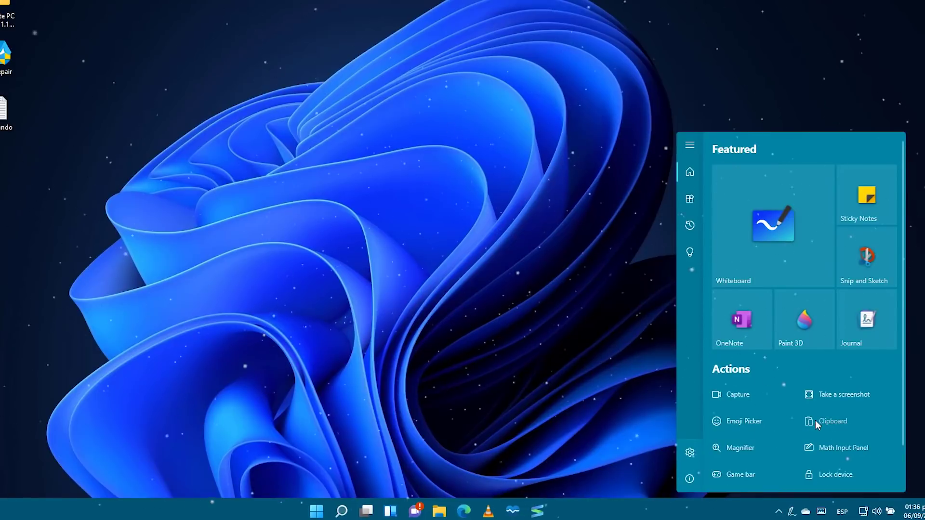
{"action": "left_click", "coordinate": [741, 478]}
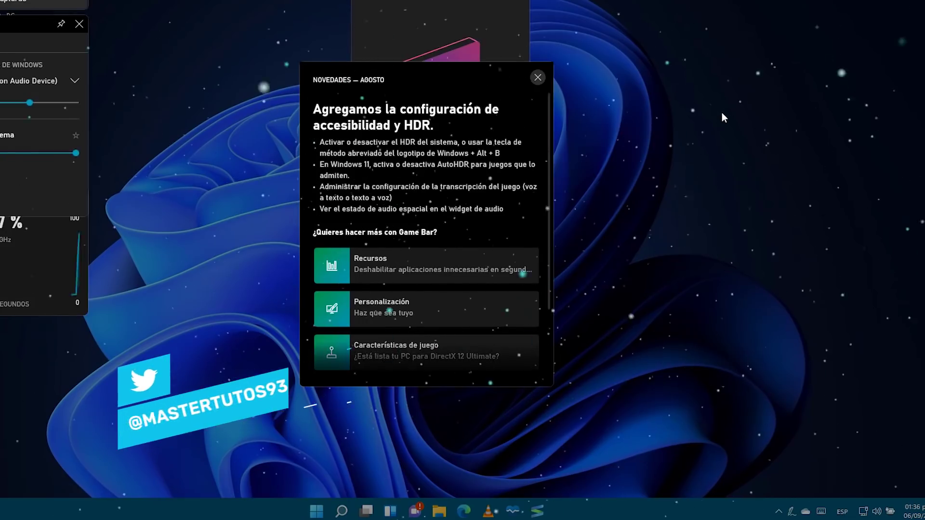
{"action": "left_click", "coordinate": [722, 115]}
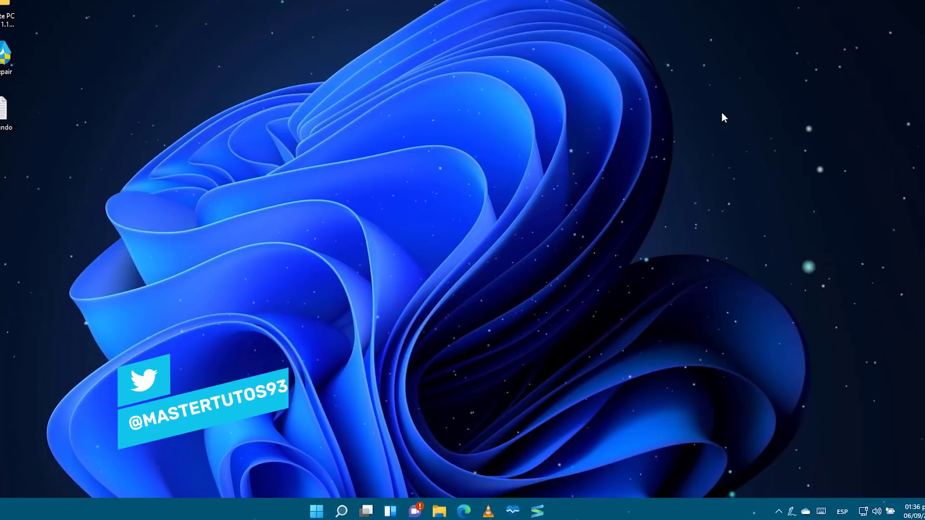
Step: Launch the featured Sticky Notes and Whiteboard apps from Ink Workspace, reopening the panel between them
{"action": "left_click", "coordinate": [792, 511]}
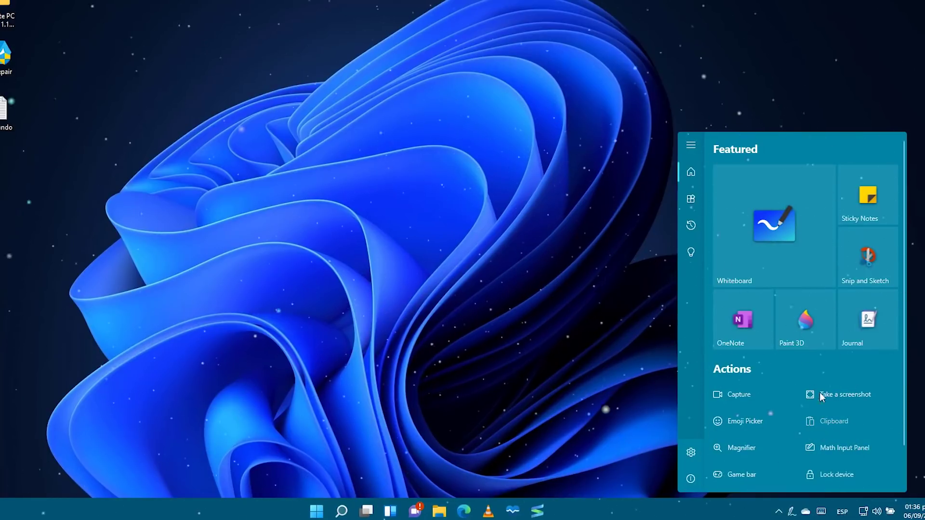
{"action": "left_click", "coordinate": [860, 204]}
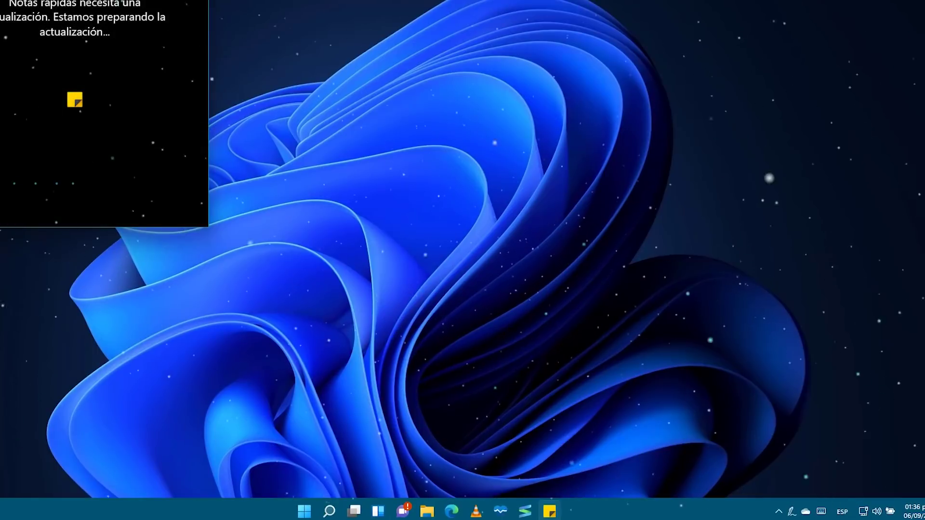
{"action": "left_click", "coordinate": [791, 512]}
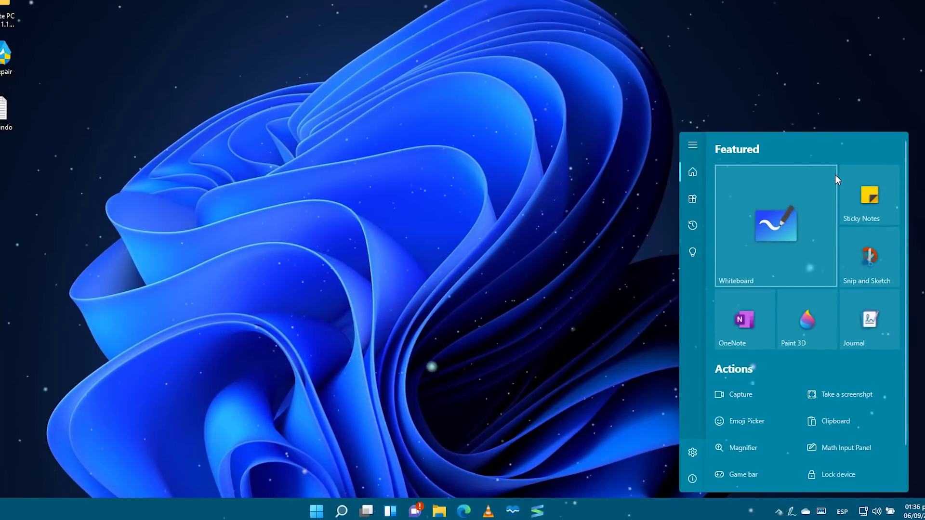
{"action": "left_click", "coordinate": [789, 244]}
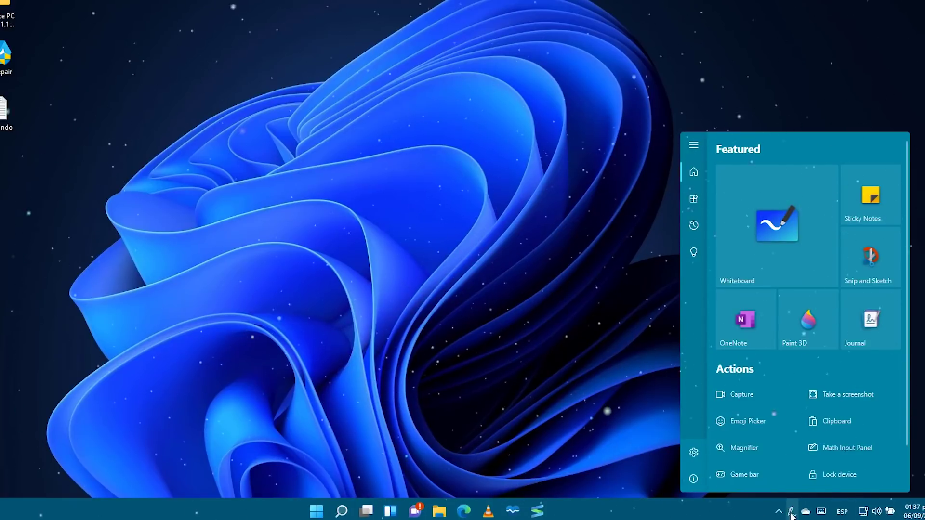
Step: Reopen Ink Workspace and look over its Featured apps and Actions
{"action": "left_click", "coordinate": [792, 511]}
{"action": "key", "text": "super+w"}
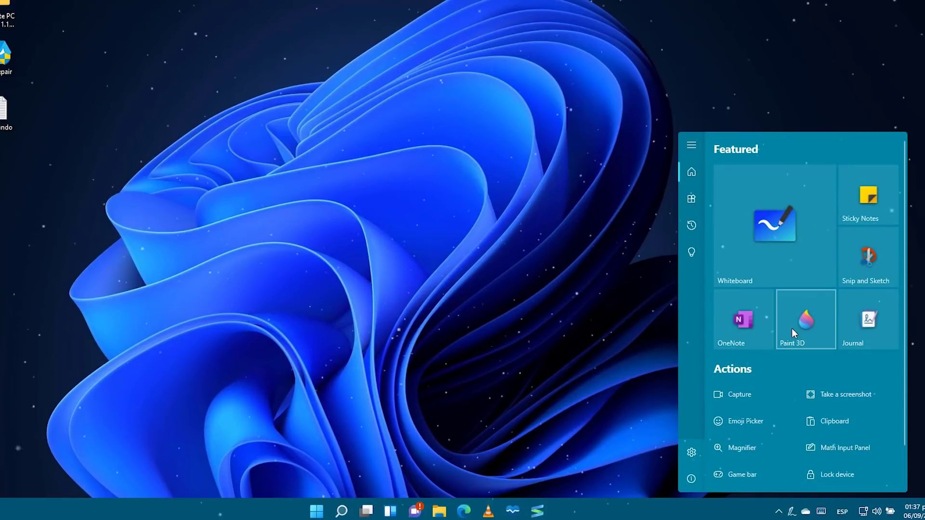
{"action": "scroll", "coordinate": [815, 311], "scroll_direction": "down", "scroll_amount": 1}
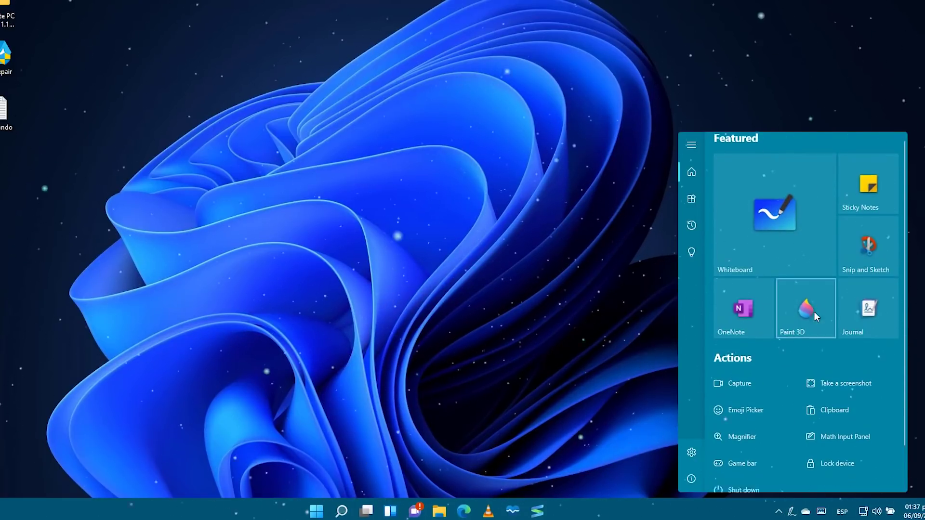
{"action": "scroll", "coordinate": [762, 424], "scroll_direction": "up", "scroll_amount": 1}
{"action": "scroll", "coordinate": [723, 446], "scroll_direction": "down", "scroll_amount": 1}
Step: Open the Ink Workspace settings and review the Personalization, Capturing and Keyboard options
{"action": "left_click", "coordinate": [693, 453]}
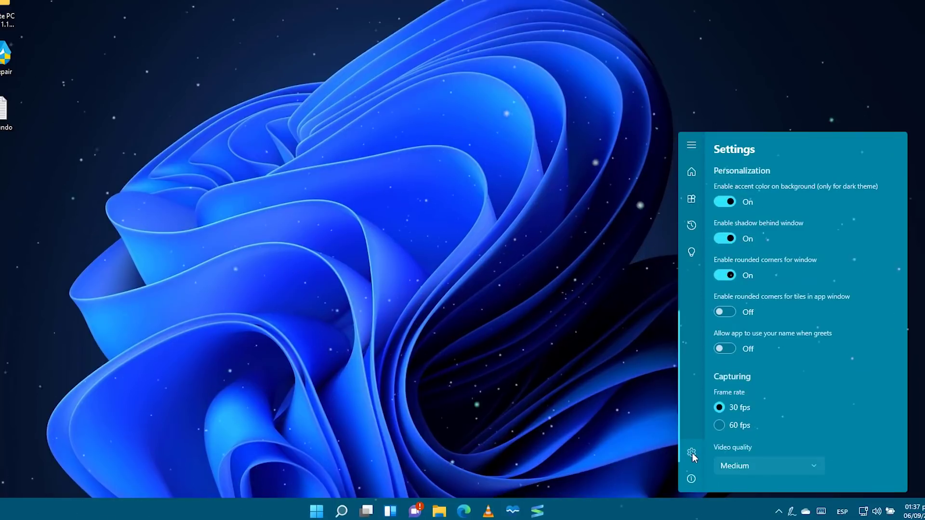
{"action": "scroll", "coordinate": [769, 332], "scroll_direction": "down", "scroll_amount": 1}
{"action": "scroll", "coordinate": [771, 289], "scroll_direction": "up", "scroll_amount": 1}
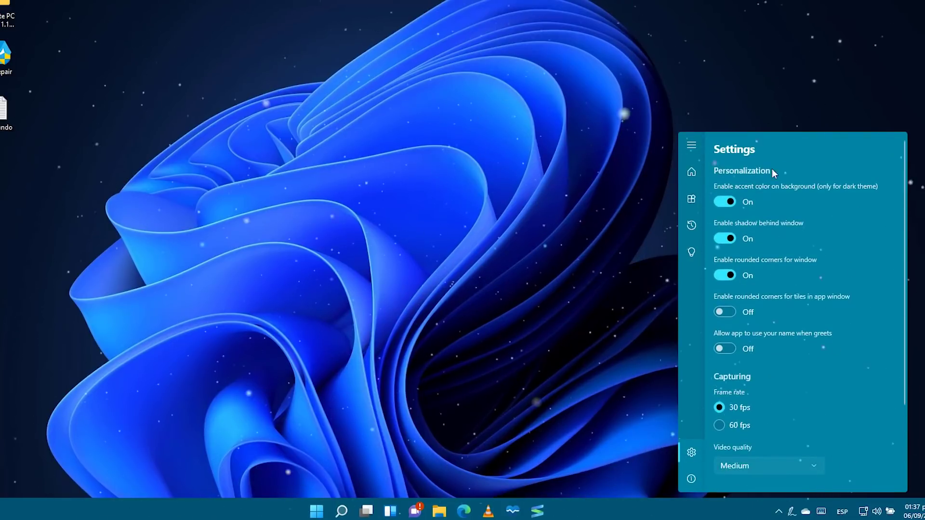
{"action": "scroll", "coordinate": [776, 276], "scroll_direction": "down", "scroll_amount": 1}
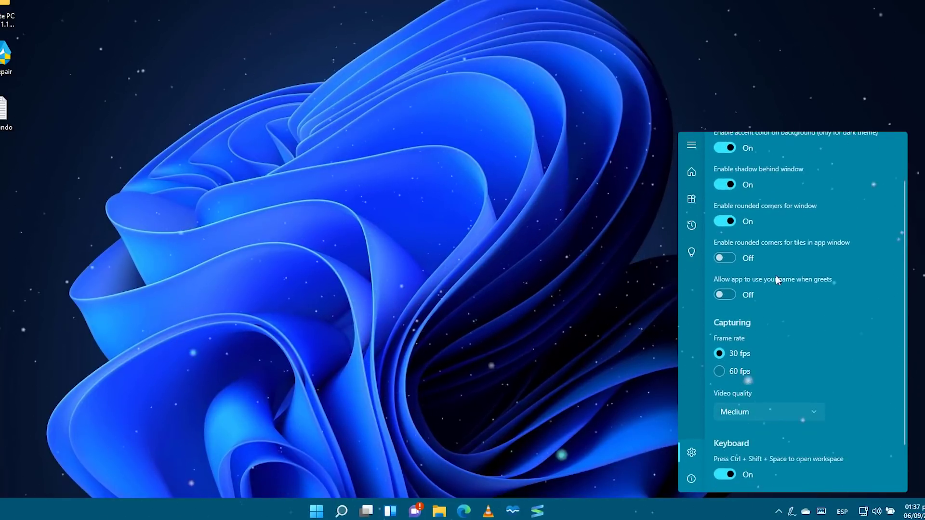
{"action": "scroll", "coordinate": [780, 368], "scroll_direction": "down", "scroll_amount": 1}
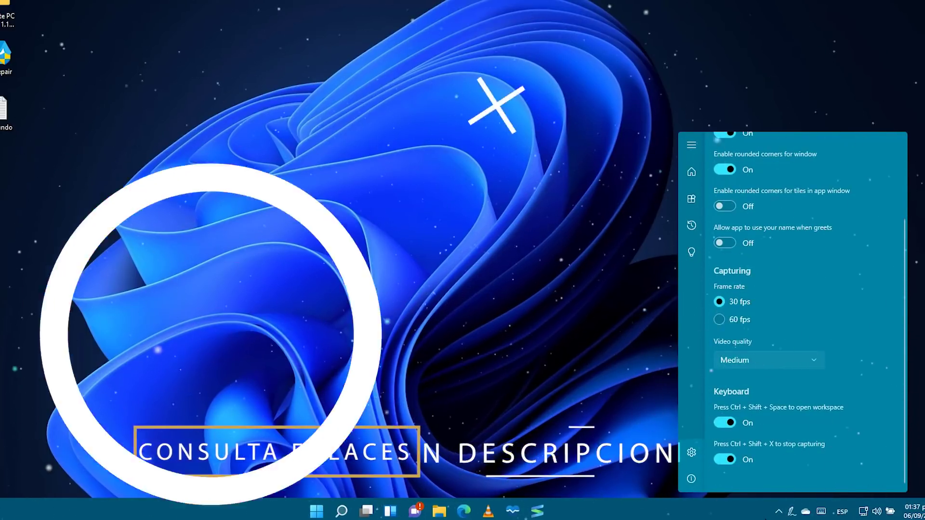
Step: Leave Ink Workspace and show the hidden system tray icons
{"action": "left_click", "coordinate": [778, 512]}
{"action": "left_click", "coordinate": [778, 513]}
{"action": "left_click", "coordinate": [777, 514]}
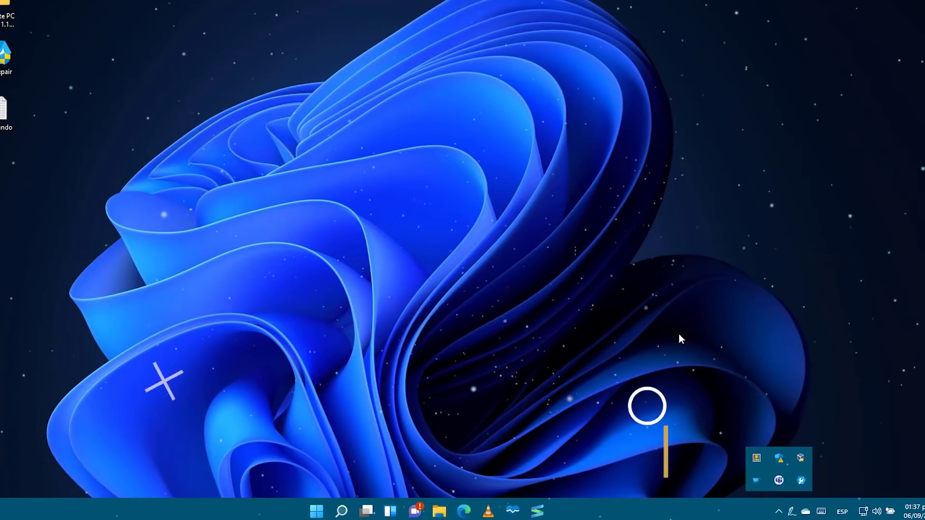